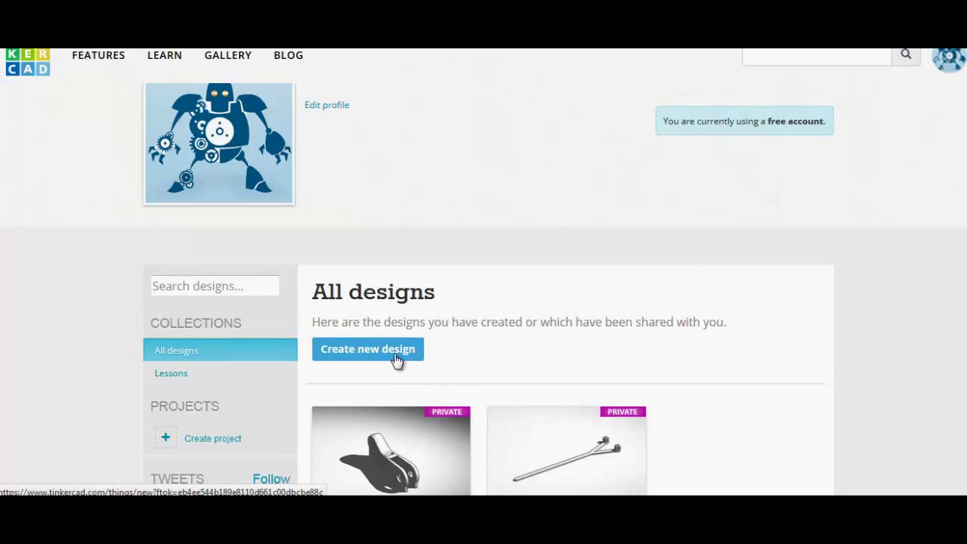
Start a new blank design and expand the Geometric shapes category.
{"action": "left_click", "coordinate": [397, 362]}
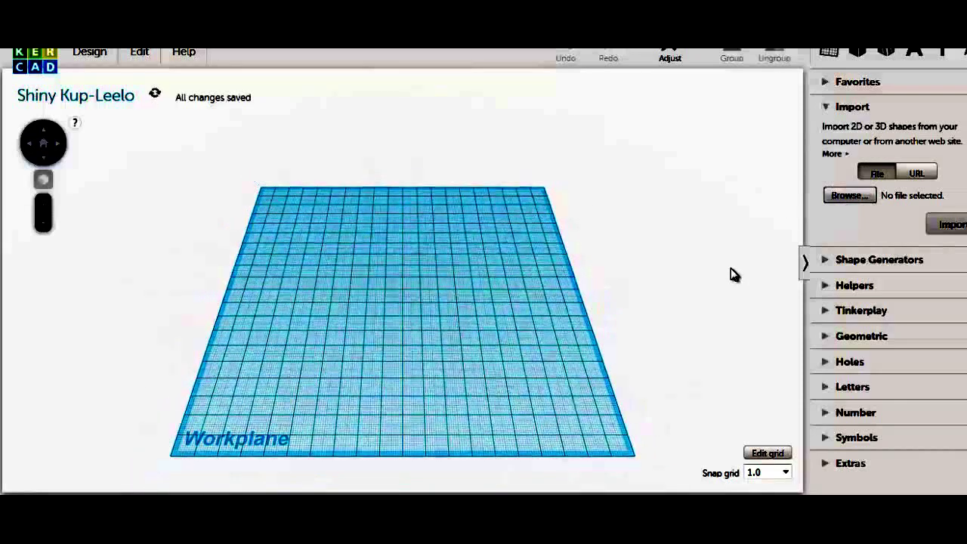
{"action": "left_click", "coordinate": [892, 261]}
{"action": "left_click", "coordinate": [891, 263]}
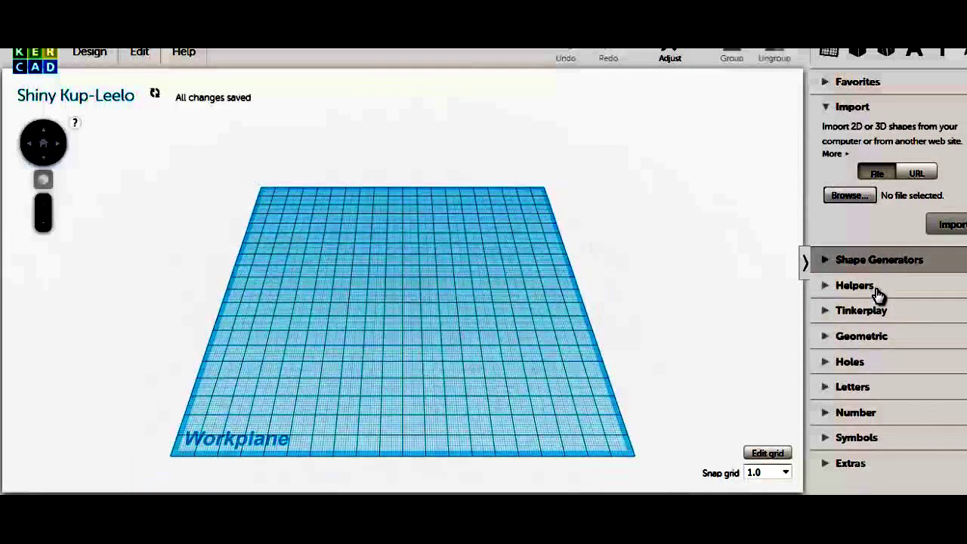
{"action": "left_click", "coordinate": [874, 340]}
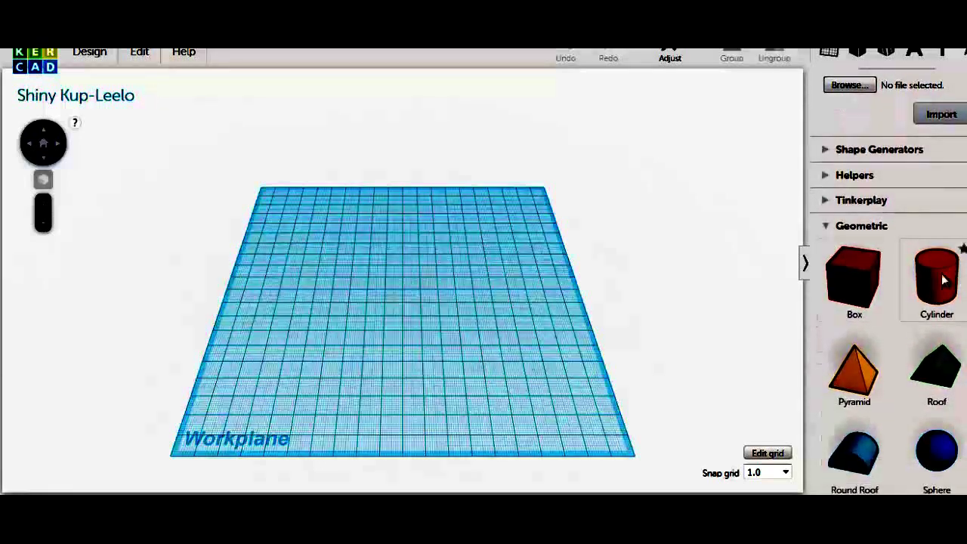
Place a cylinder and resize it into a 50 x 50 mm disc about 9 mm tall.
{"action": "left_click_drag", "start_coordinate": [943, 282], "coordinate": [461, 323]}
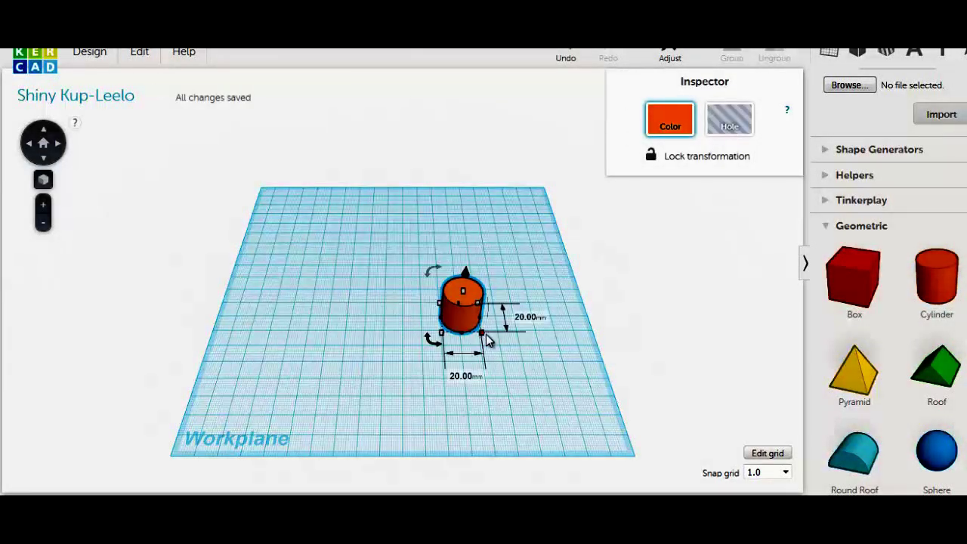
{"action": "left_click_drag", "start_coordinate": [486, 336], "coordinate": [557, 393]}
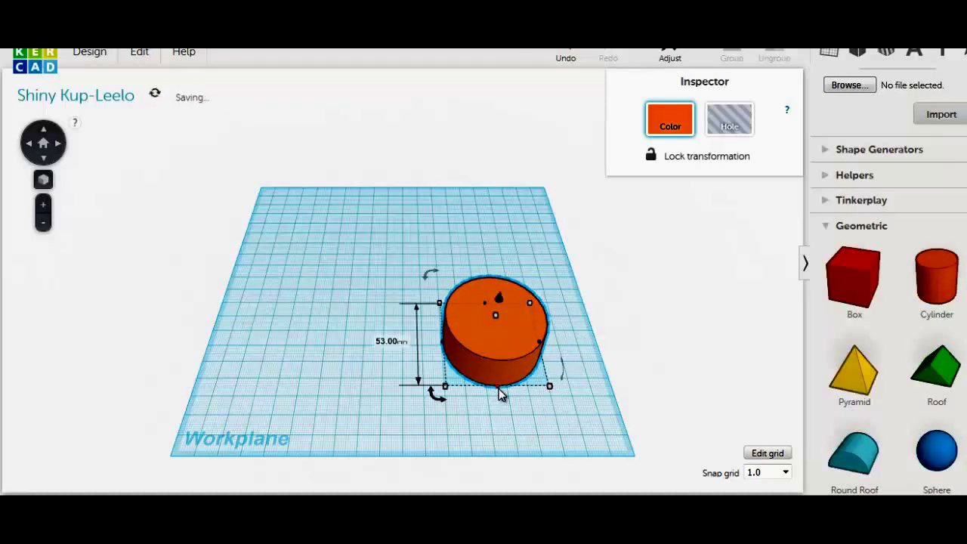
{"action": "mouse_move", "coordinate": [499, 386]}
{"action": "left_mouse_down"}
{"action": "mouse_move", "coordinate": [499, 377]}
{"action": "mouse_move", "coordinate": [499, 389]}
{"action": "left_mouse_up"}
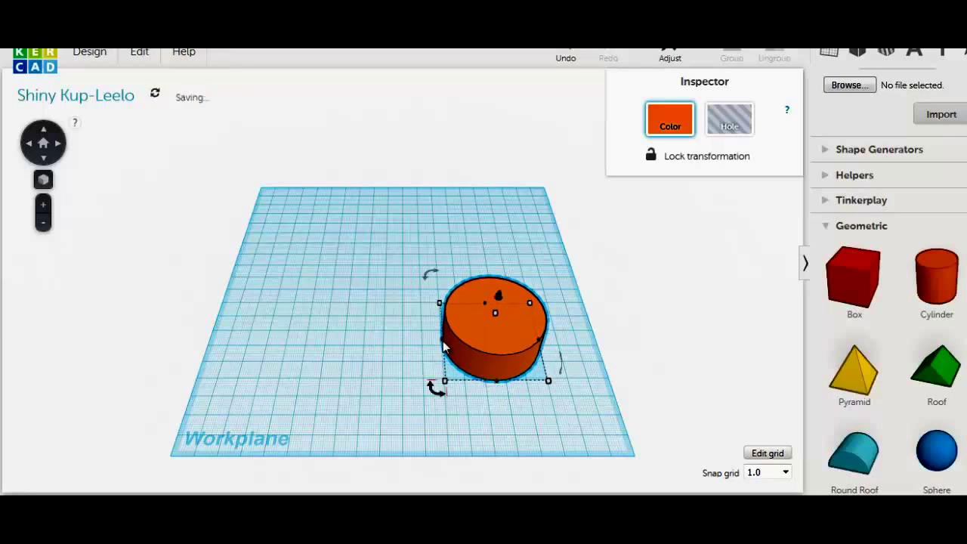
{"action": "left_click_drag", "start_coordinate": [440, 344], "coordinate": [438, 345]}
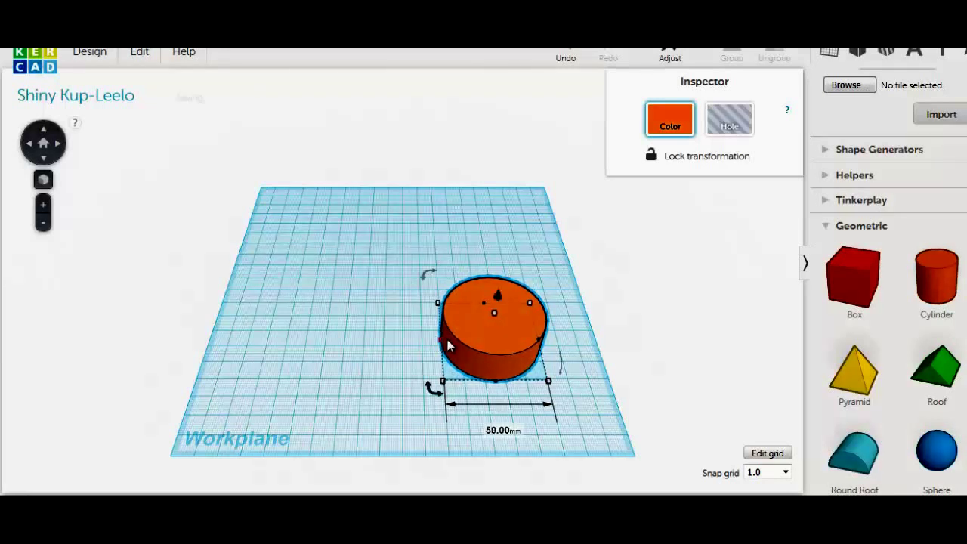
{"action": "left_click_drag", "start_coordinate": [495, 318], "coordinate": [493, 337]}
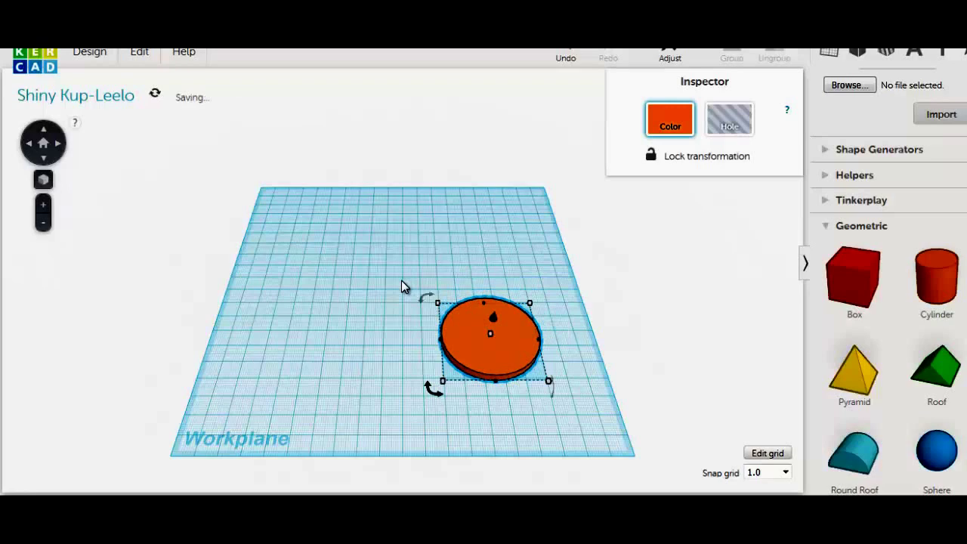
Move the disc toward the workplane centre.
{"action": "right_click_drag", "start_coordinate": [396, 314], "coordinate": [472, 337]}
{"action": "left_click_drag", "start_coordinate": [472, 338], "coordinate": [391, 299]}
{"action": "left_click", "coordinate": [357, 405]}
{"action": "right_click_drag", "start_coordinate": [377, 393], "coordinate": [405, 406]}
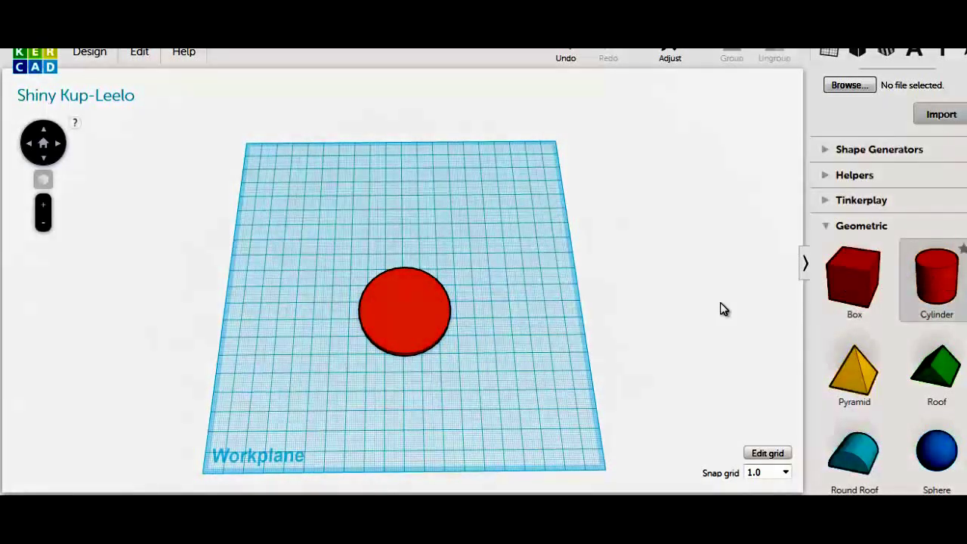
Add a second cylinder, colour it black, move it below the disc and select both shapes.
{"action": "left_click_drag", "start_coordinate": [723, 309], "coordinate": [516, 321]}
{"action": "left_click", "coordinate": [665, 113]}
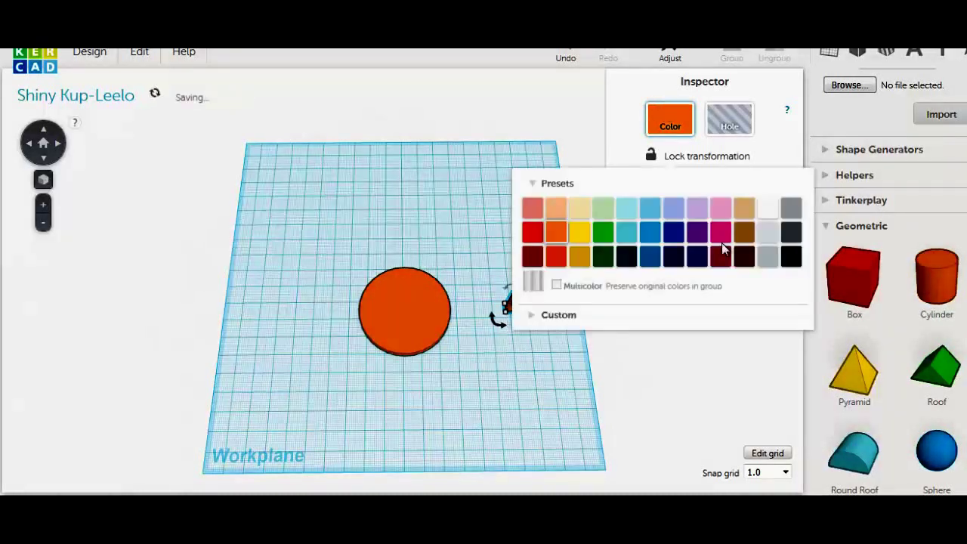
{"action": "left_click", "coordinate": [672, 258]}
{"action": "left_click", "coordinate": [518, 309]}
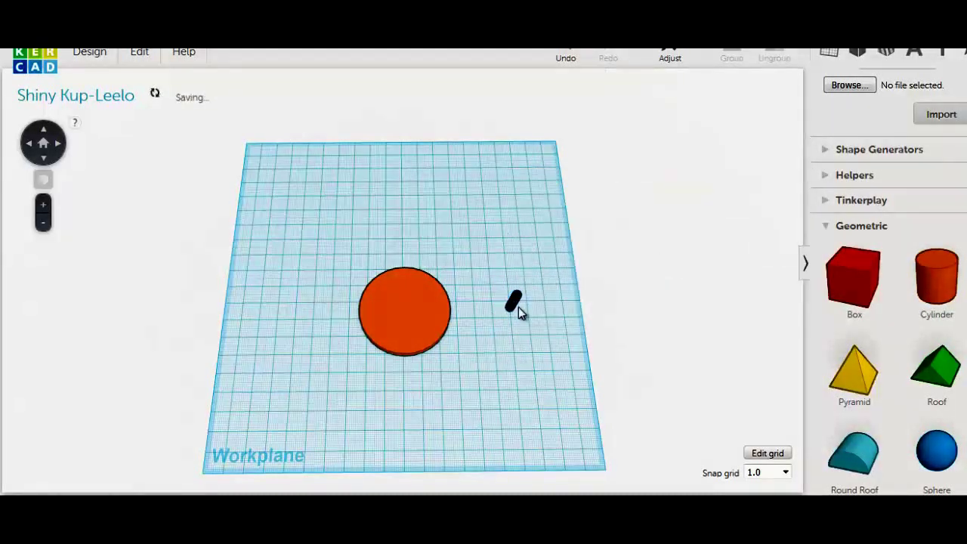
{"action": "left_click_drag", "start_coordinate": [512, 306], "coordinate": [385, 375]}
{"action": "left_click_drag", "start_coordinate": [342, 263], "coordinate": [462, 387]}
Align the black cylinder to the disc's centre left-to-right and front-to-back.
{"action": "left_click", "coordinate": [670, 55]}
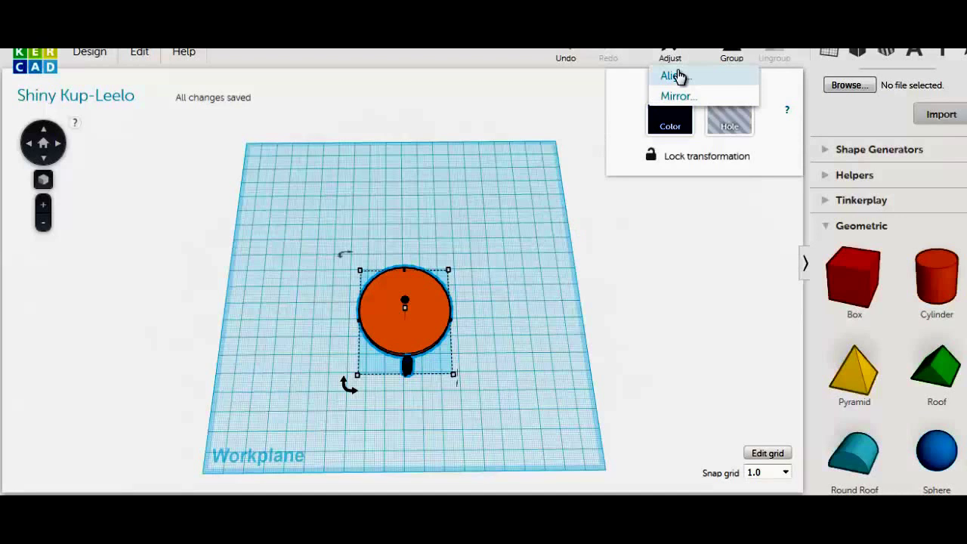
{"action": "left_click", "coordinate": [672, 76]}
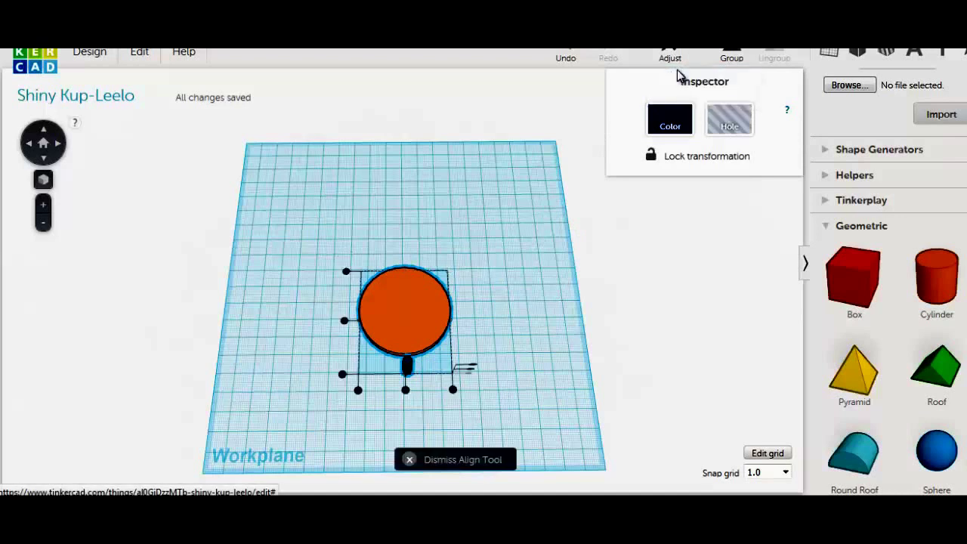
{"action": "left_click", "coordinate": [406, 392]}
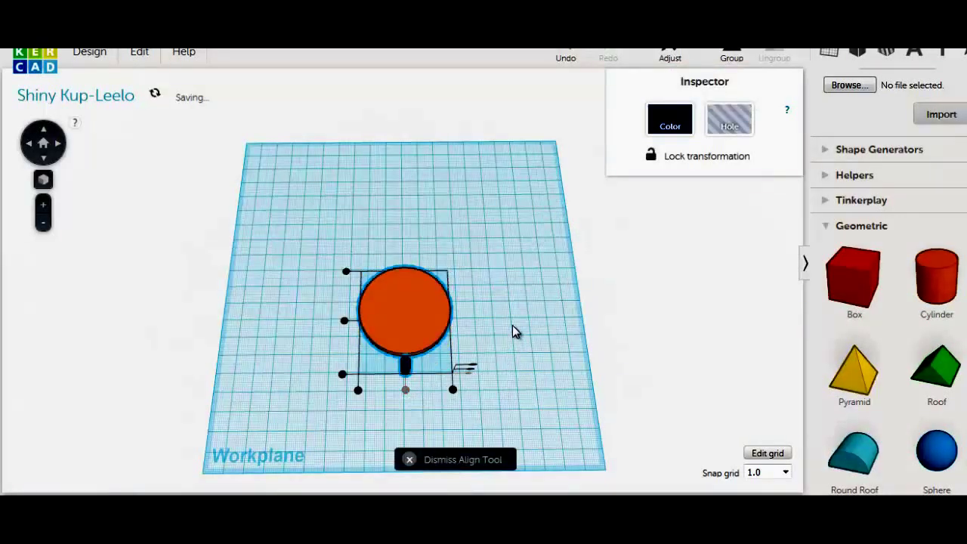
{"action": "left_click", "coordinate": [344, 323]}
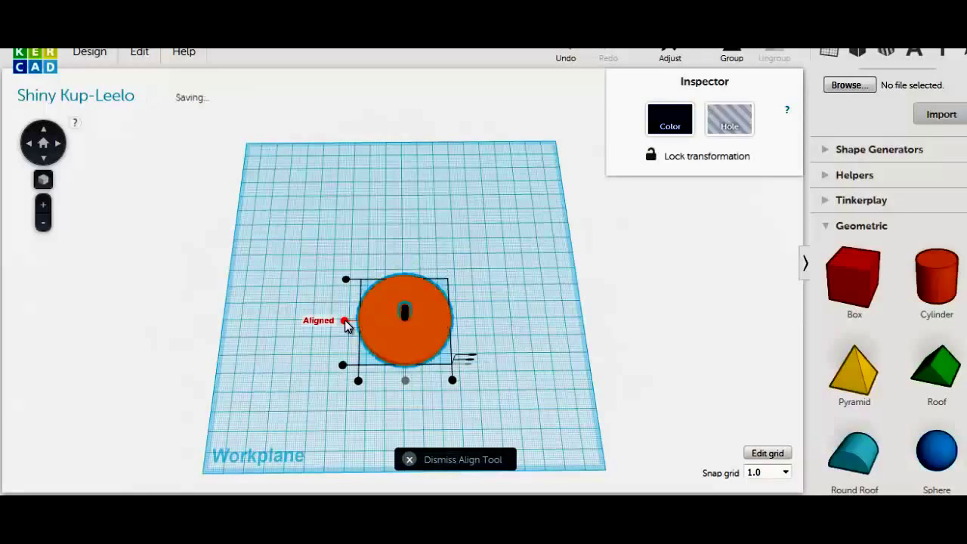
{"action": "left_click", "coordinate": [324, 337]}
{"action": "right_click_drag", "start_coordinate": [324, 337], "coordinate": [294, 226]}
Move the black cylinder 20 mm off centre toward the disc's left edge.
{"action": "left_click", "coordinate": [372, 398]}
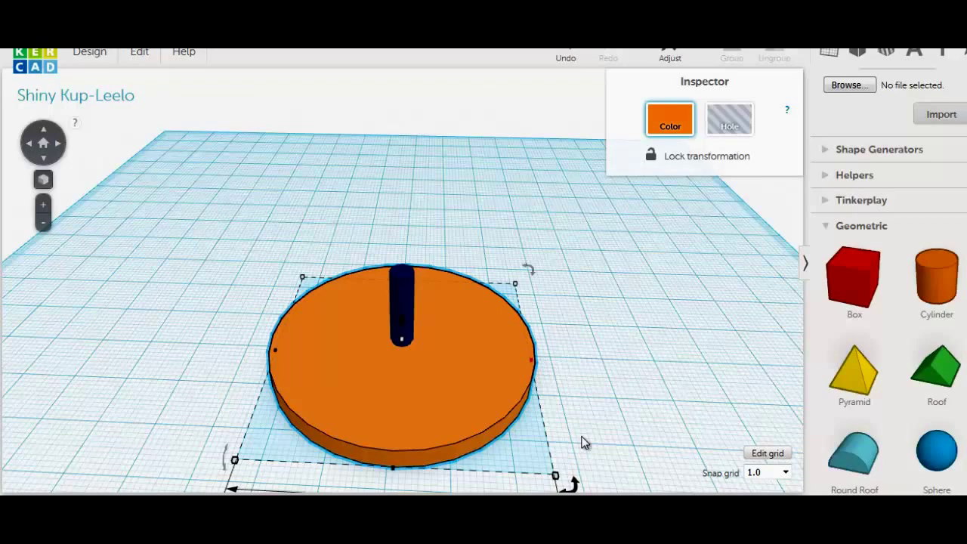
{"action": "scroll", "coordinate": [580, 444], "scroll_direction": "down", "scroll_amount": 3}
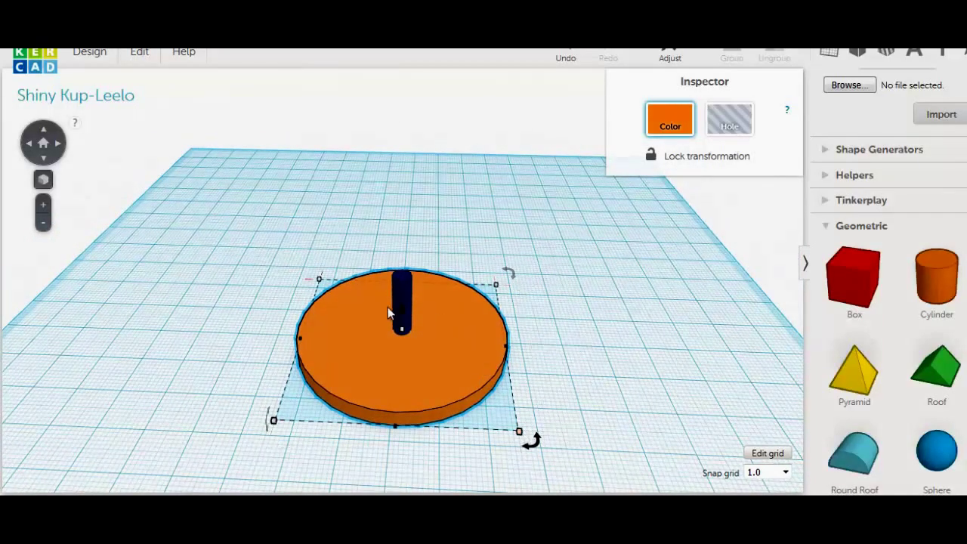
{"action": "left_click", "coordinate": [398, 293]}
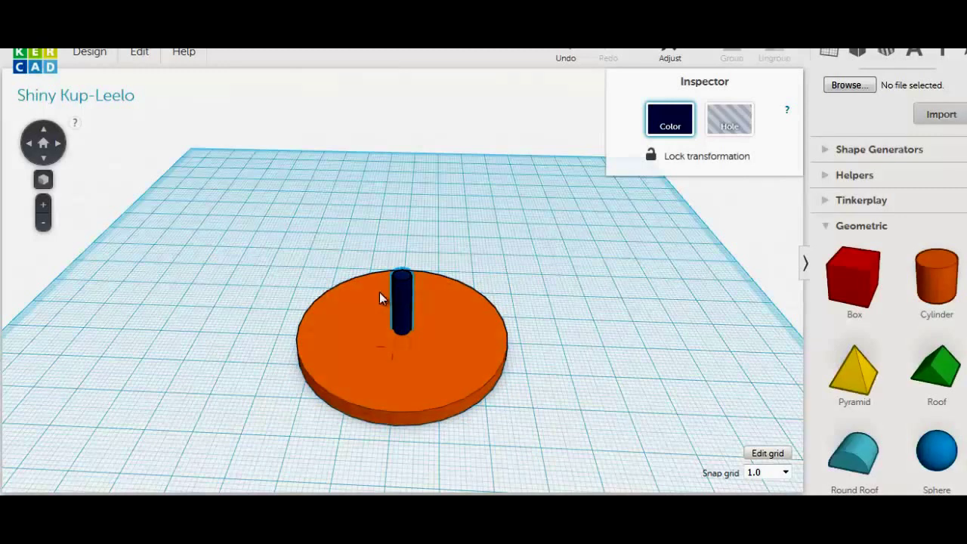
{"action": "left_click_drag", "start_coordinate": [379, 293], "coordinate": [310, 294]}
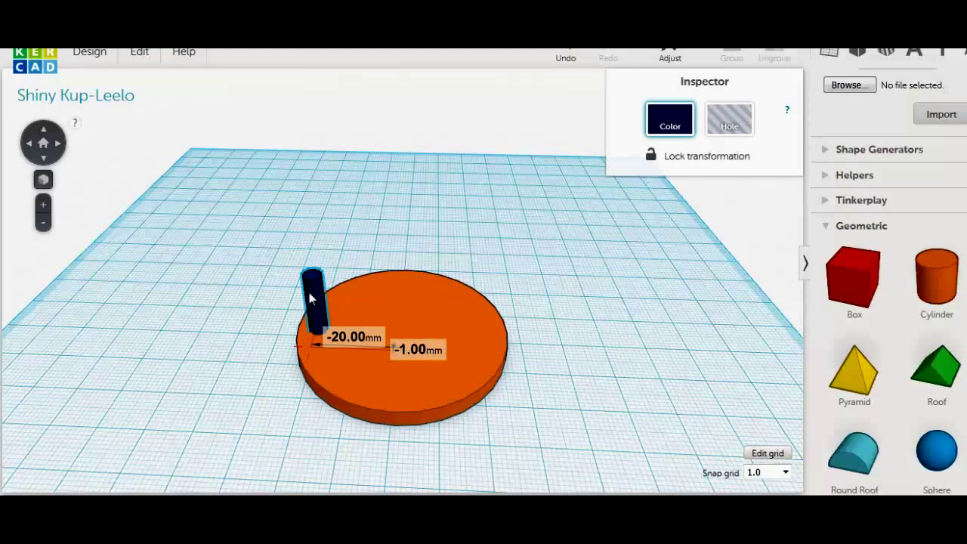
{"action": "left_click_drag", "start_coordinate": [310, 300], "coordinate": [310, 293]}
Align the cylinder back onto the disc's centre line.
{"action": "left_click_drag", "start_coordinate": [208, 300], "coordinate": [385, 448]}
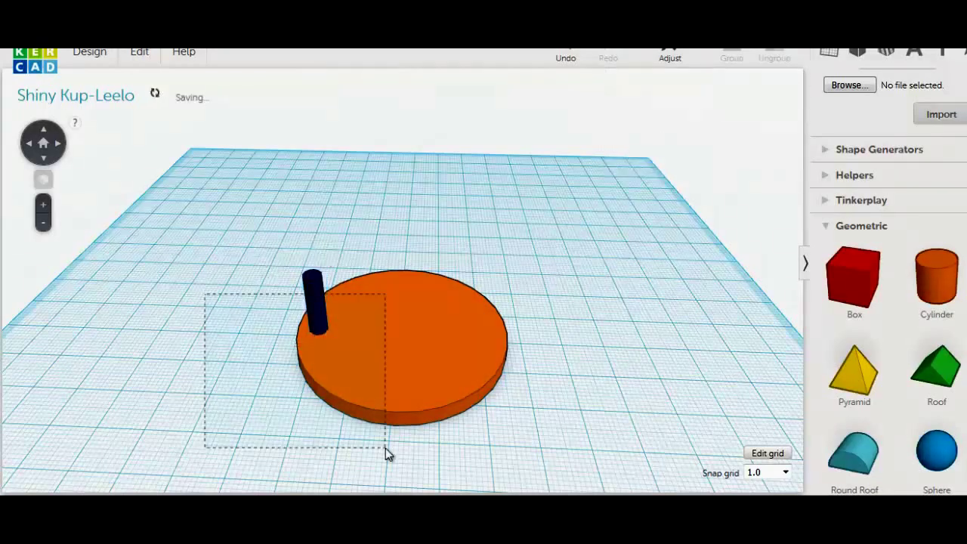
{"action": "left_click", "coordinate": [662, 63]}
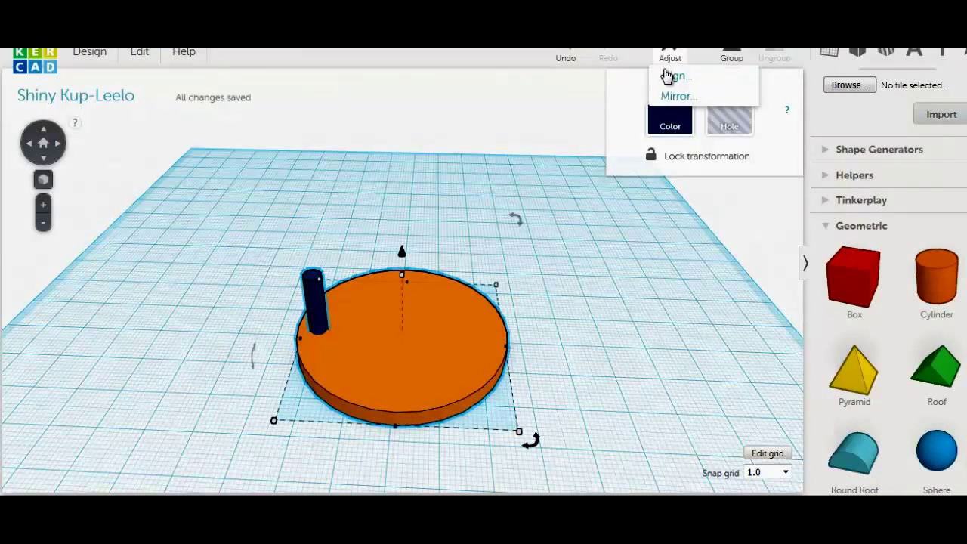
{"action": "left_click", "coordinate": [669, 76]}
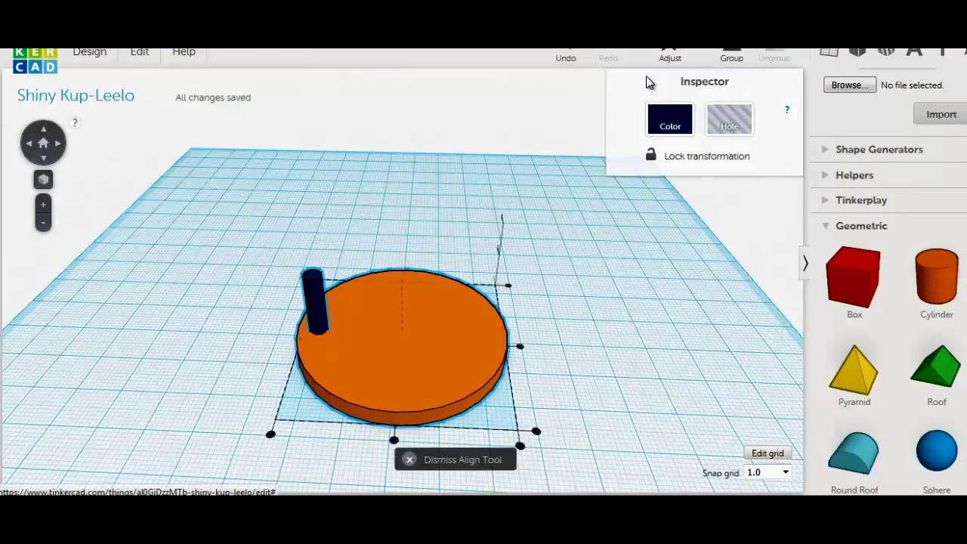
{"action": "left_click", "coordinate": [521, 347]}
{"action": "left_click", "coordinate": [585, 390]}
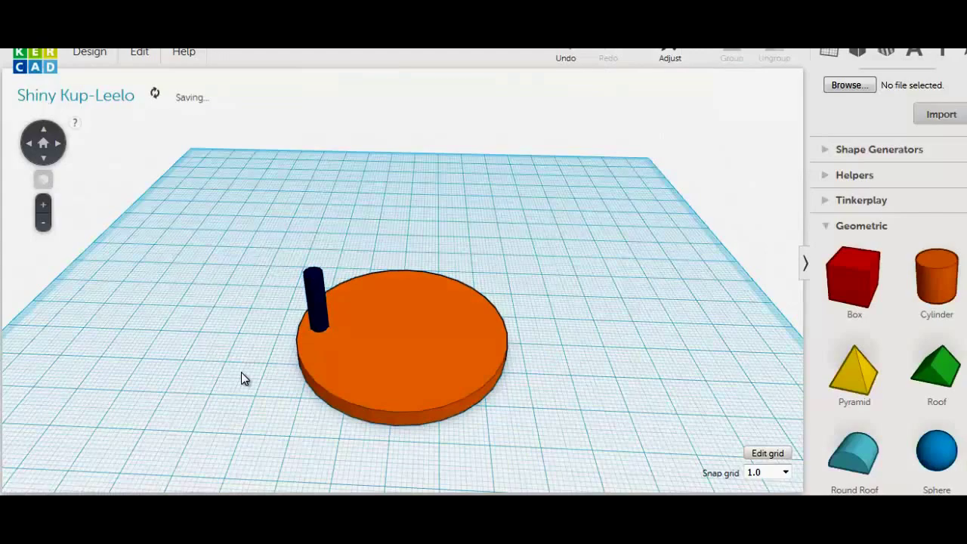
{"action": "right_click_drag", "start_coordinate": [242, 380], "coordinate": [518, 390]}
Duplicate the peg, group it with the disc, and rotate the group about 85°.
{"action": "left_click", "coordinate": [512, 321]}
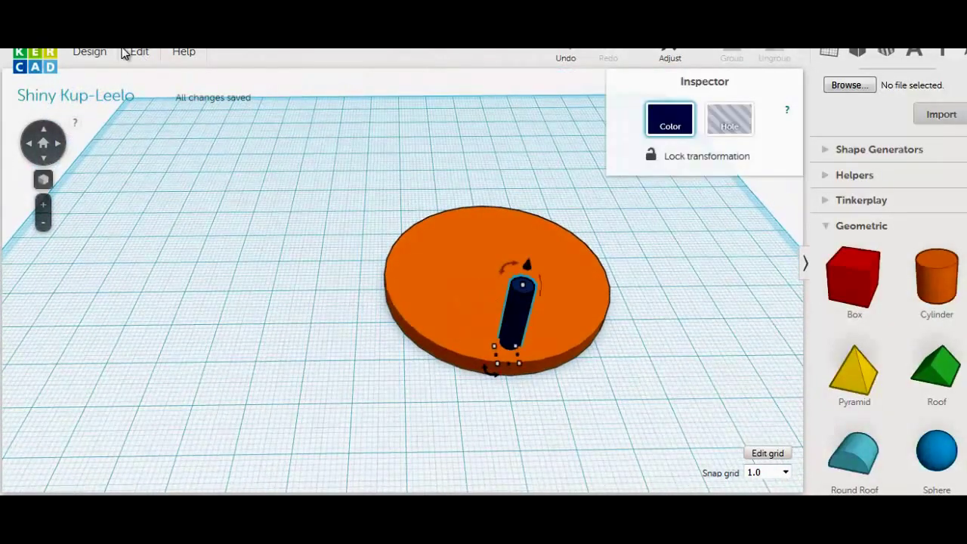
{"action": "left_click", "coordinate": [87, 58]}
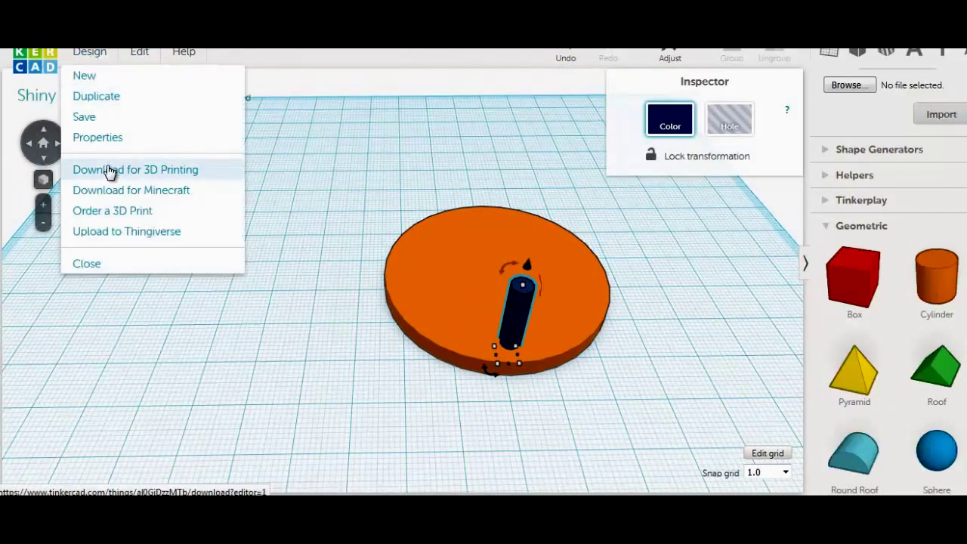
{"action": "left_click", "coordinate": [139, 51]}
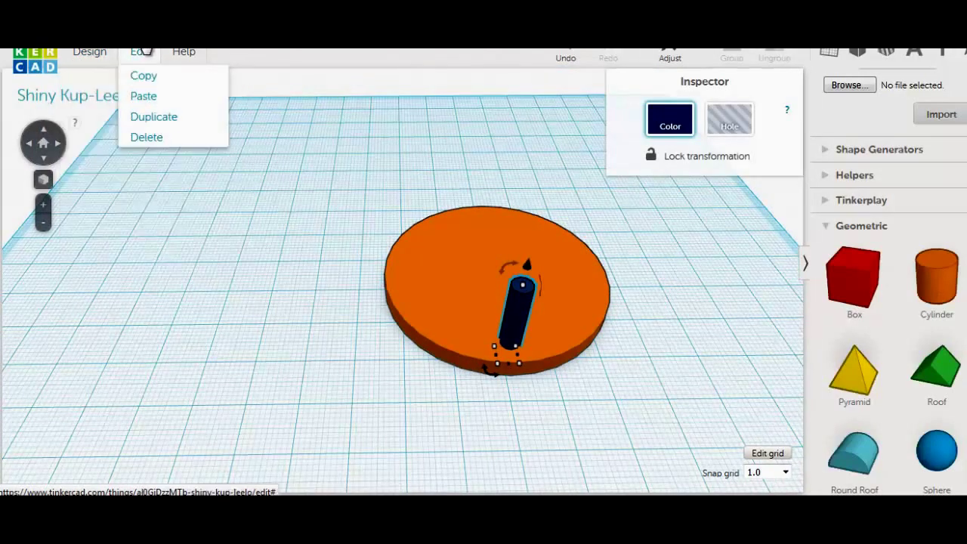
{"action": "left_click", "coordinate": [160, 124]}
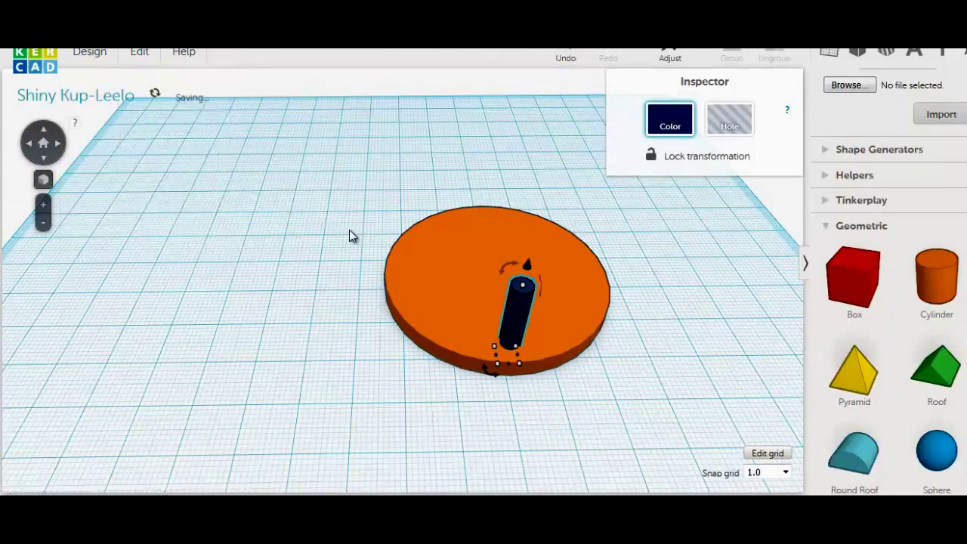
{"action": "left_click", "coordinate": [434, 310], "text": "shift"}
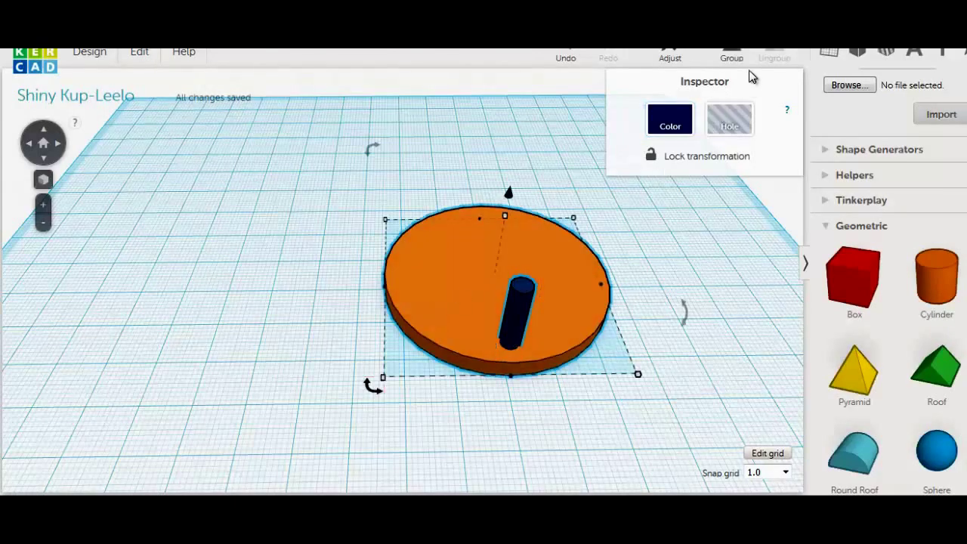
{"action": "left_click", "coordinate": [731, 58]}
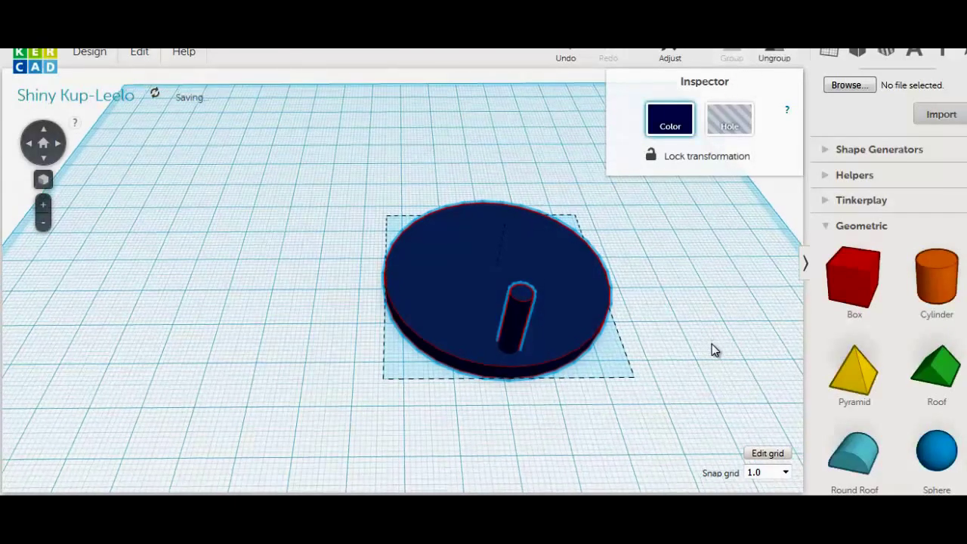
{"action": "mouse_move", "coordinate": [645, 398]}
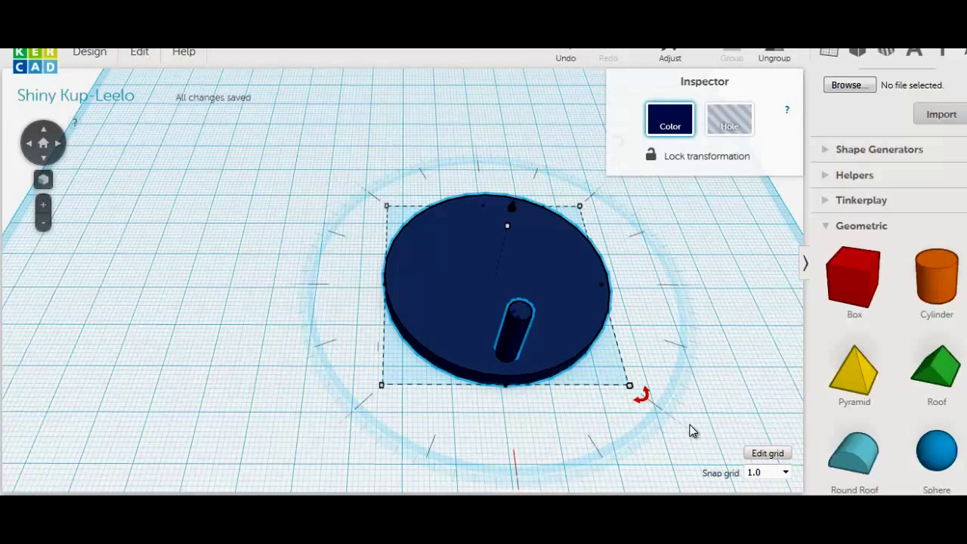
{"action": "left_click_drag", "start_coordinate": [642, 396], "coordinate": [460, 492]}
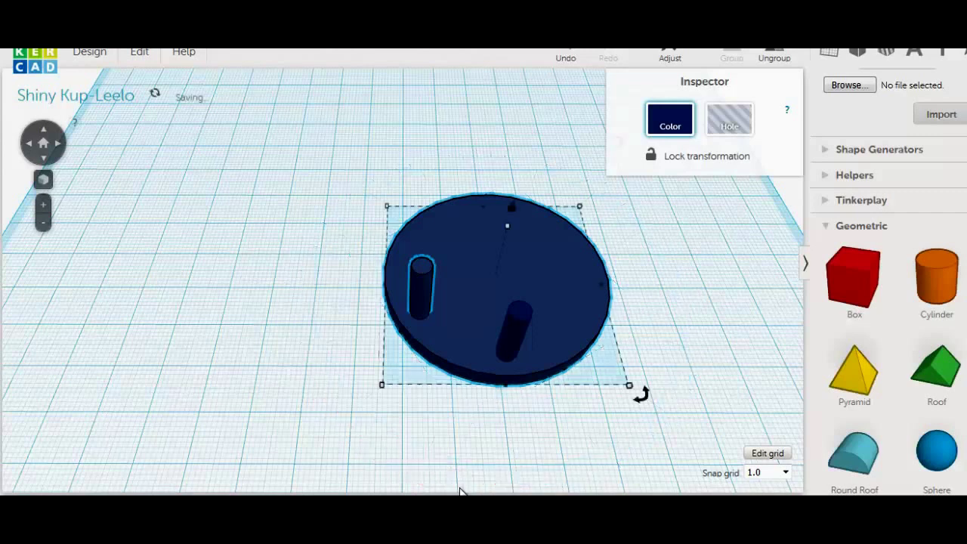
Duplicate the front peg, group everything, and rotate the group about 67.5°.
{"action": "left_click", "coordinate": [512, 336]}
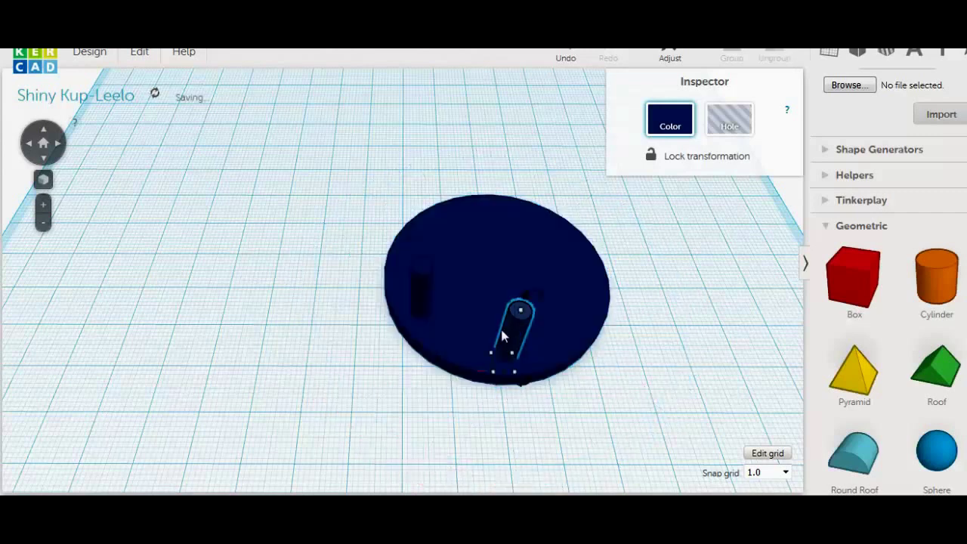
{"action": "left_click", "coordinate": [140, 53]}
{"action": "left_click", "coordinate": [154, 117]}
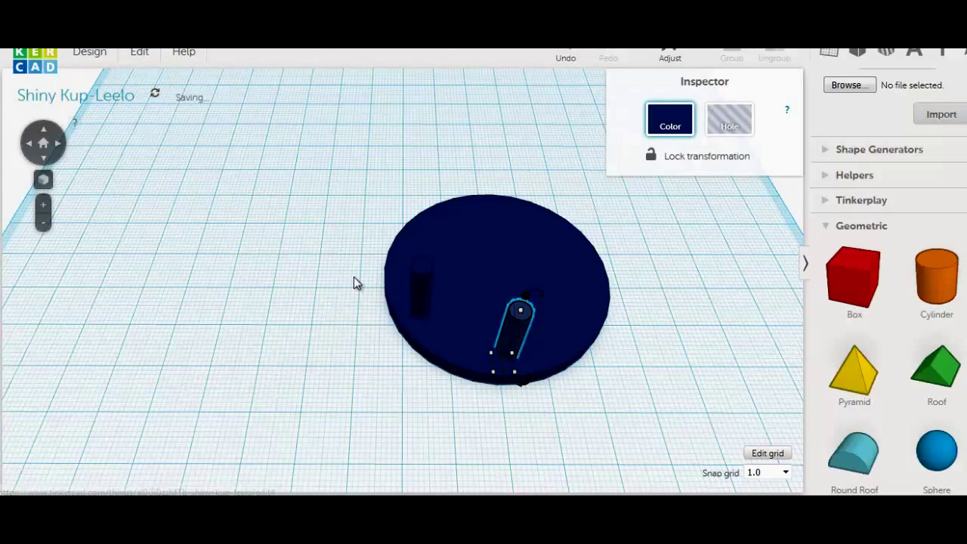
{"action": "key", "text": "ctrl+a"}
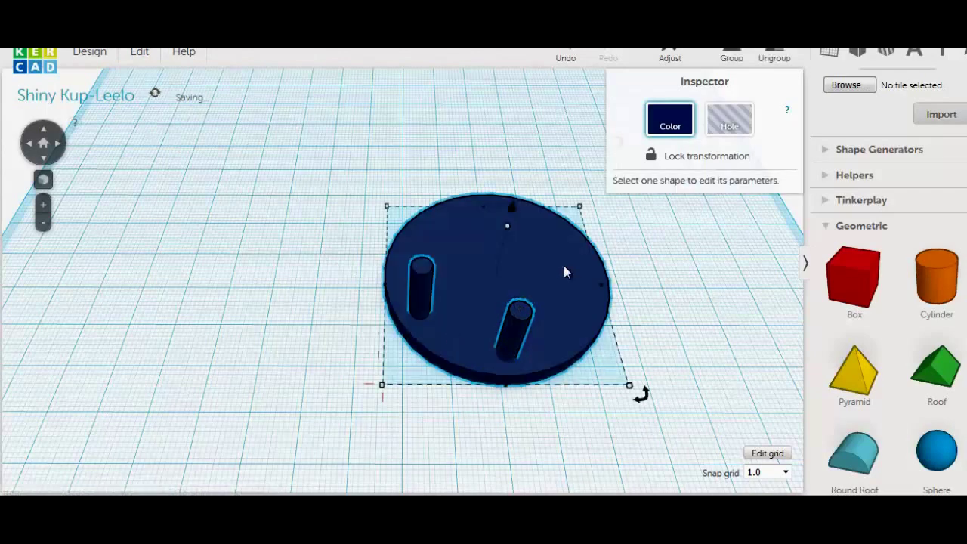
{"action": "left_click", "coordinate": [746, 60]}
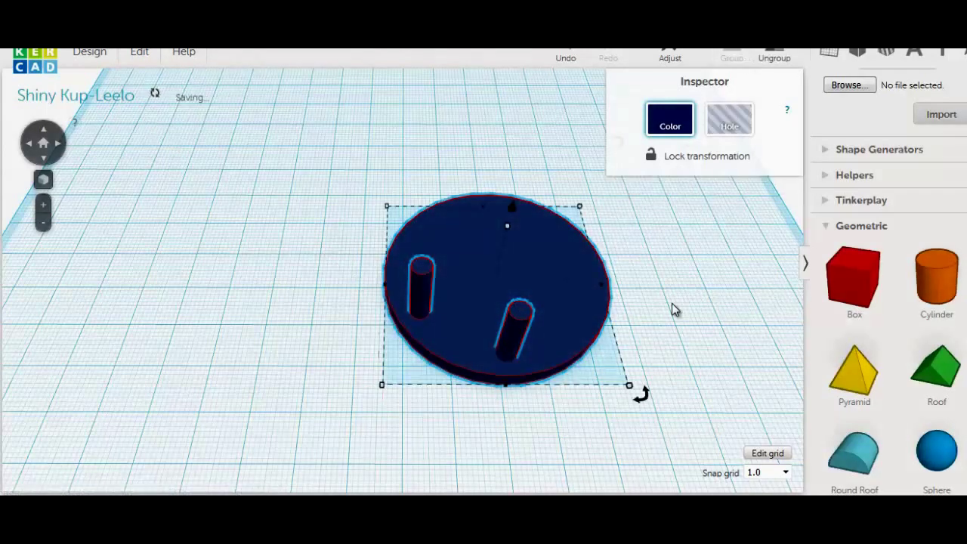
{"action": "scroll", "coordinate": [671, 306], "scroll_direction": "down", "scroll_amount": 1}
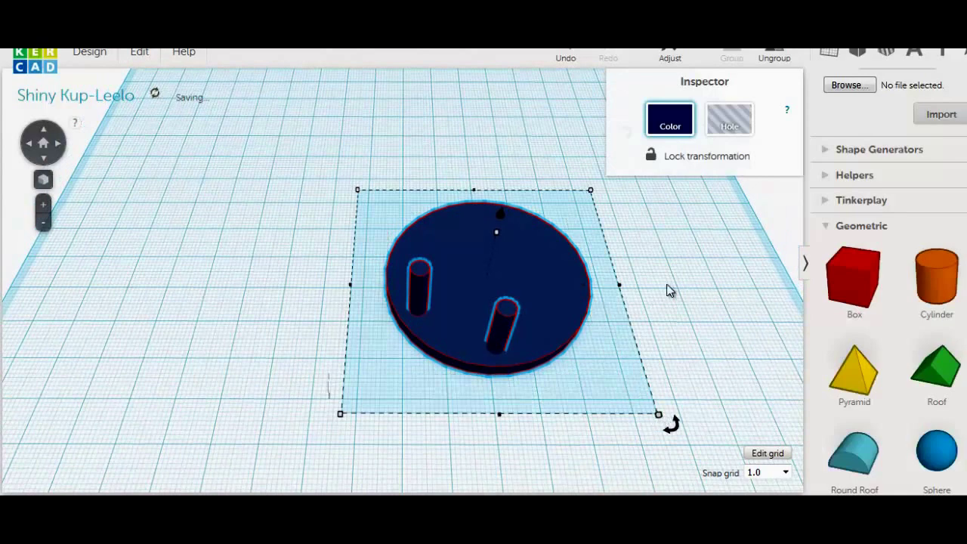
{"action": "mouse_move", "coordinate": [620, 387]}
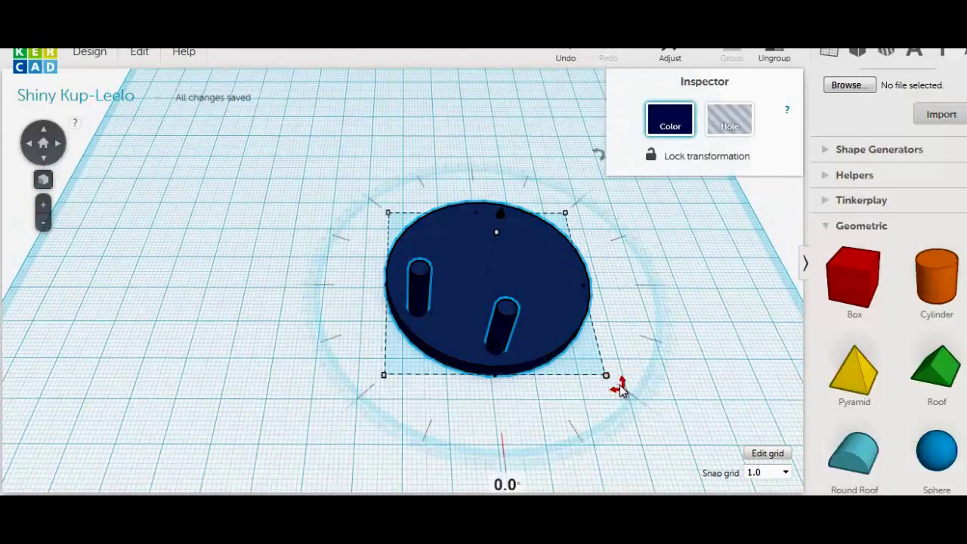
{"action": "left_click_drag", "start_coordinate": [616, 424], "coordinate": [453, 475]}
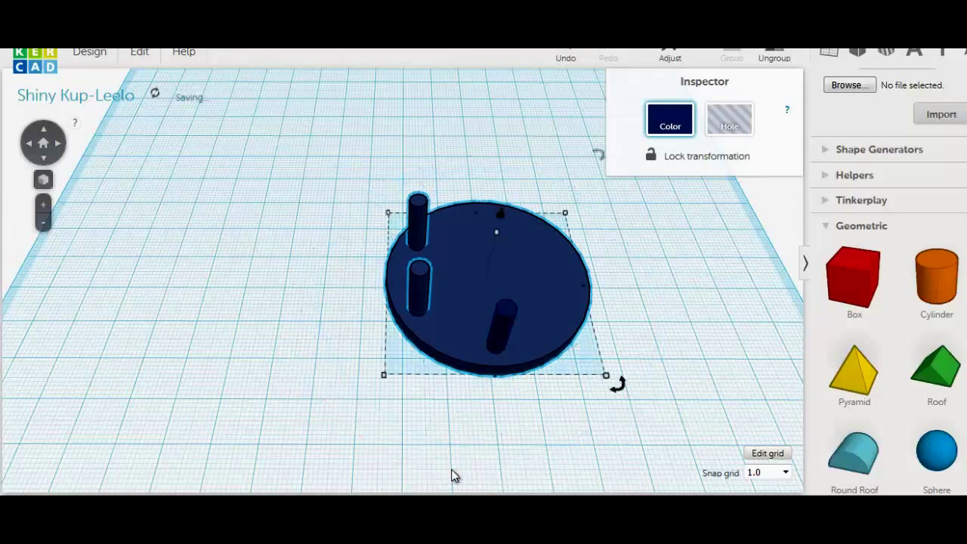
Add a fourth peg by duplicating the front peg, grouping and rotating the assembly.
{"action": "left_click", "coordinate": [504, 321]}
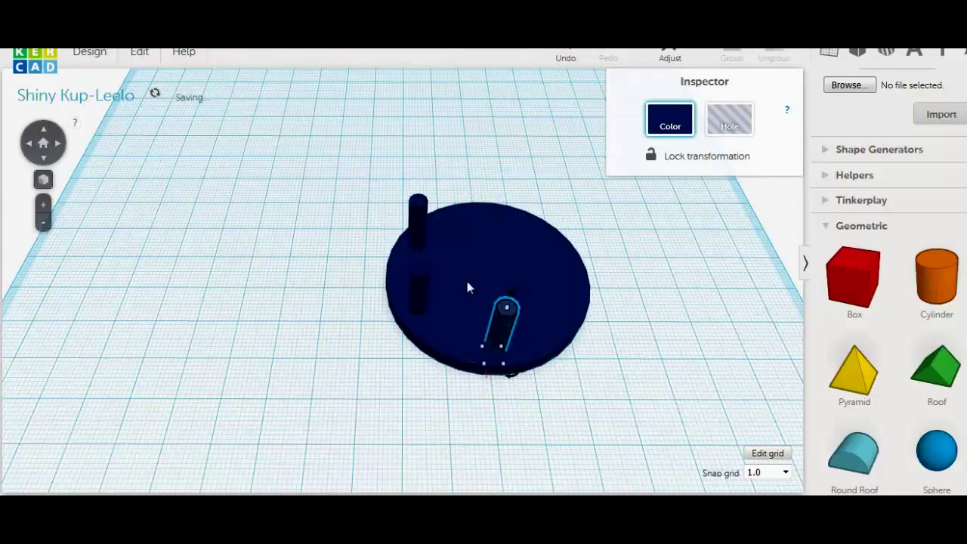
{"action": "left_click", "coordinate": [141, 51]}
{"action": "left_click", "coordinate": [155, 118]}
{"action": "left_click", "coordinate": [534, 293], "text": "shift"}
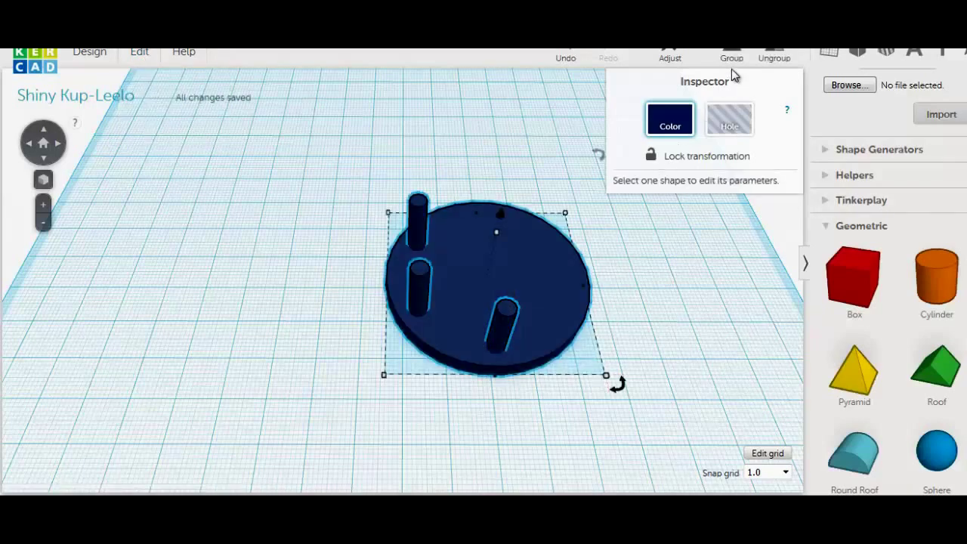
{"action": "left_click", "coordinate": [732, 68]}
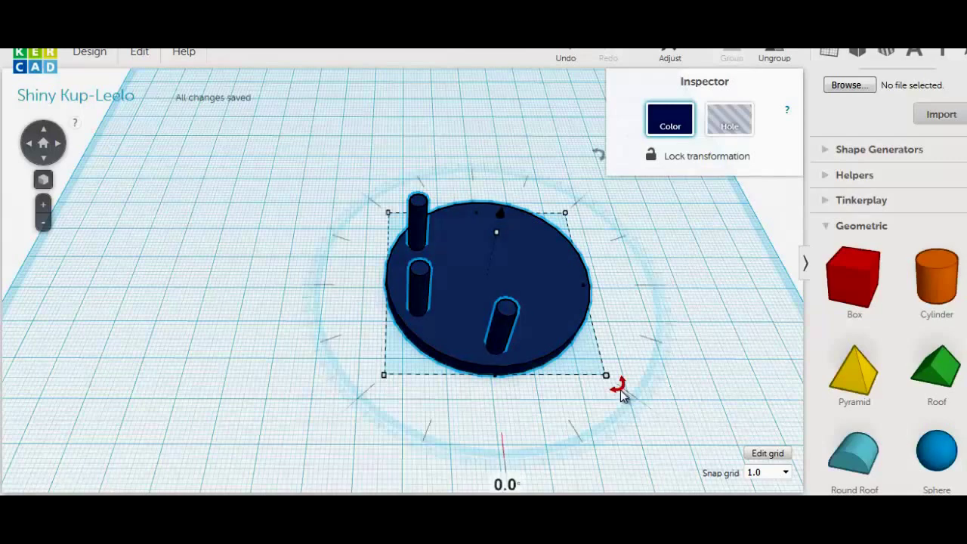
{"action": "left_click_drag", "start_coordinate": [620, 389], "coordinate": [440, 471]}
Add a fifth peg the same way, rotating the group about 67.5°.
{"action": "left_click", "coordinate": [501, 316]}
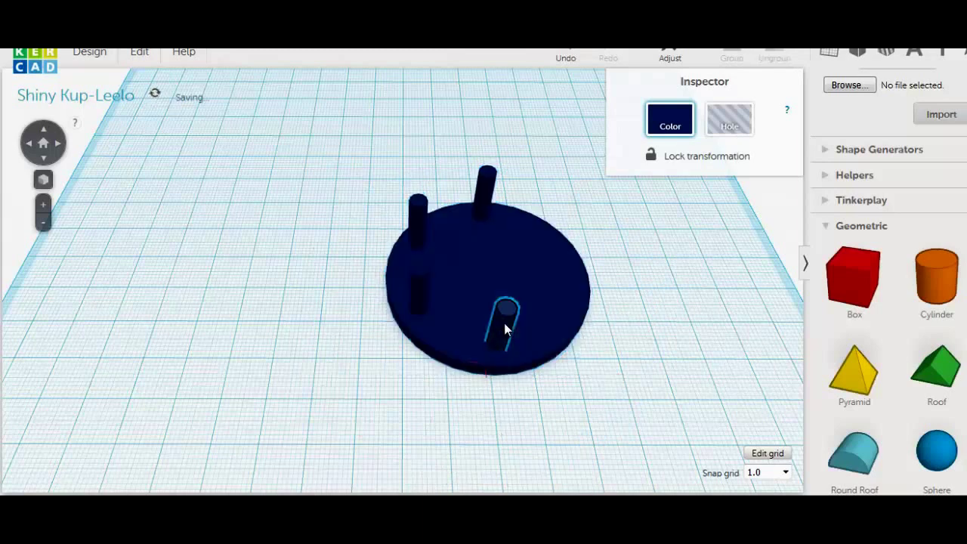
{"action": "left_click", "coordinate": [139, 52]}
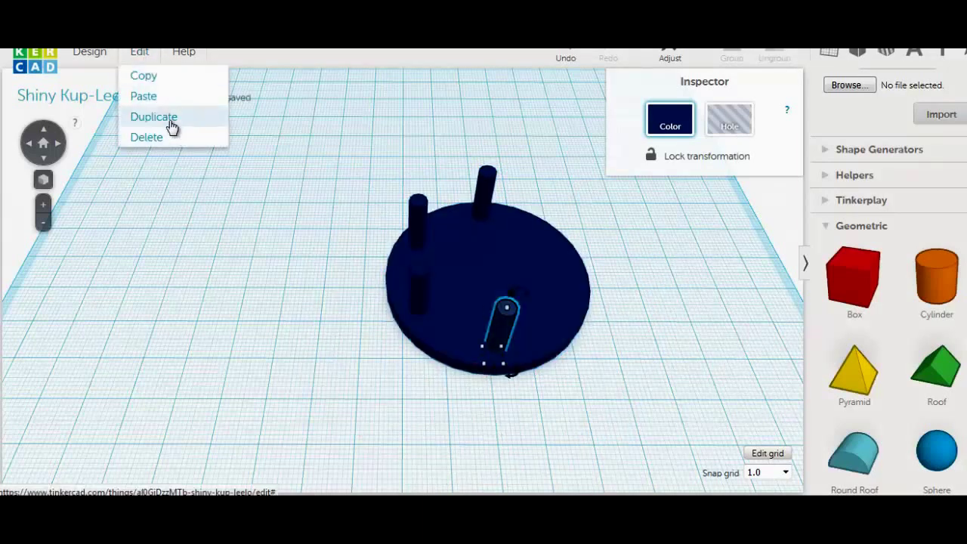
{"action": "left_click", "coordinate": [170, 118]}
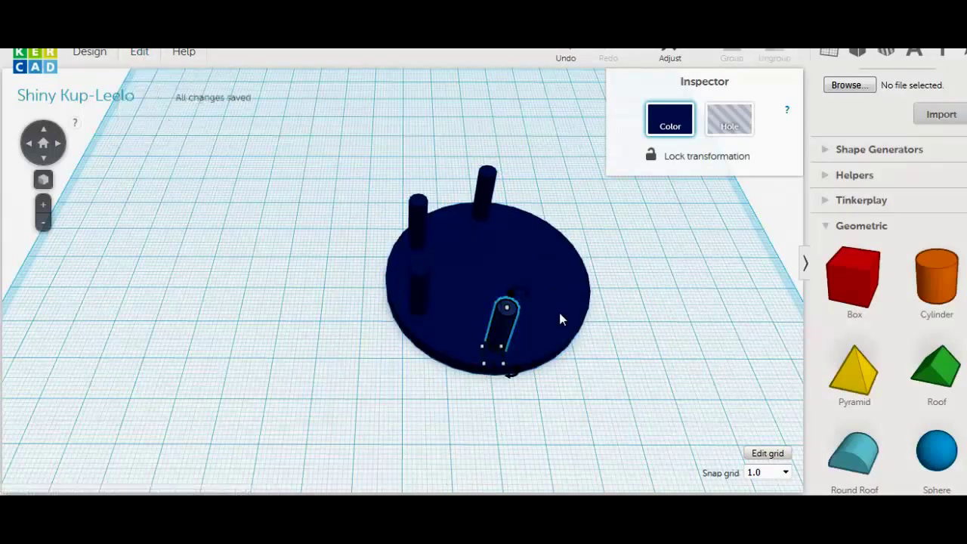
{"action": "key", "text": "ctrl+a"}
{"action": "left_click", "coordinate": [742, 52]}
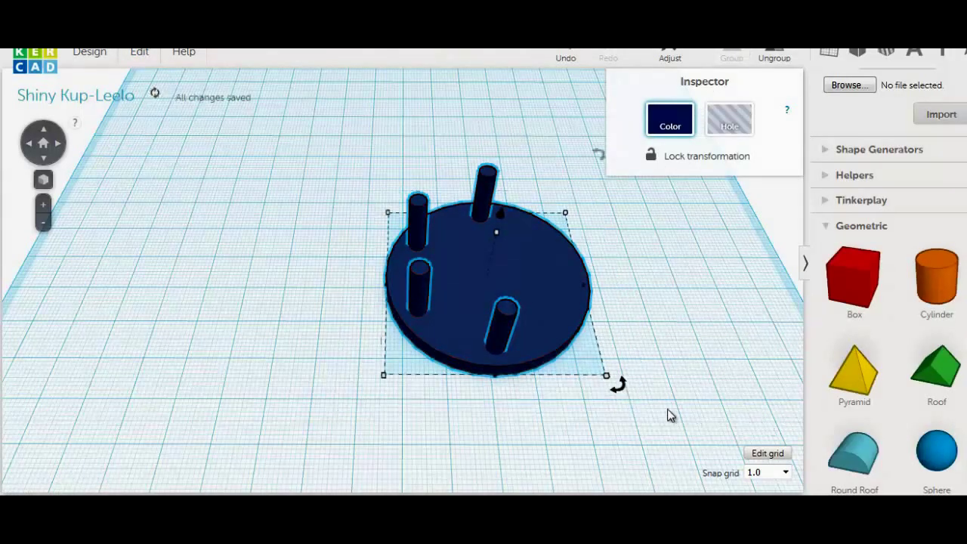
{"action": "left_click_drag", "start_coordinate": [623, 387], "coordinate": [451, 485]}
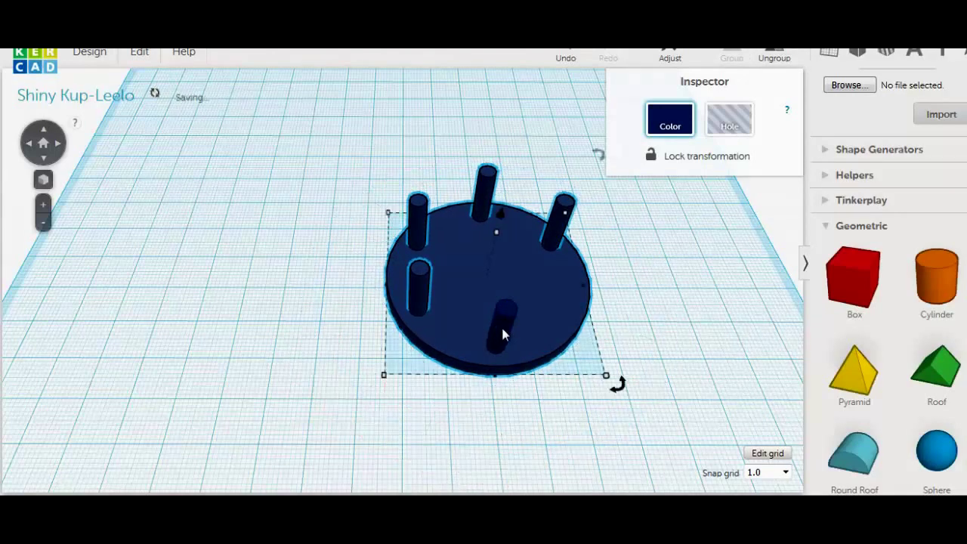
Add the sixth peg with another duplicate, group and rotation.
{"action": "left_click", "coordinate": [501, 325]}
{"action": "left_click", "coordinate": [132, 60]}
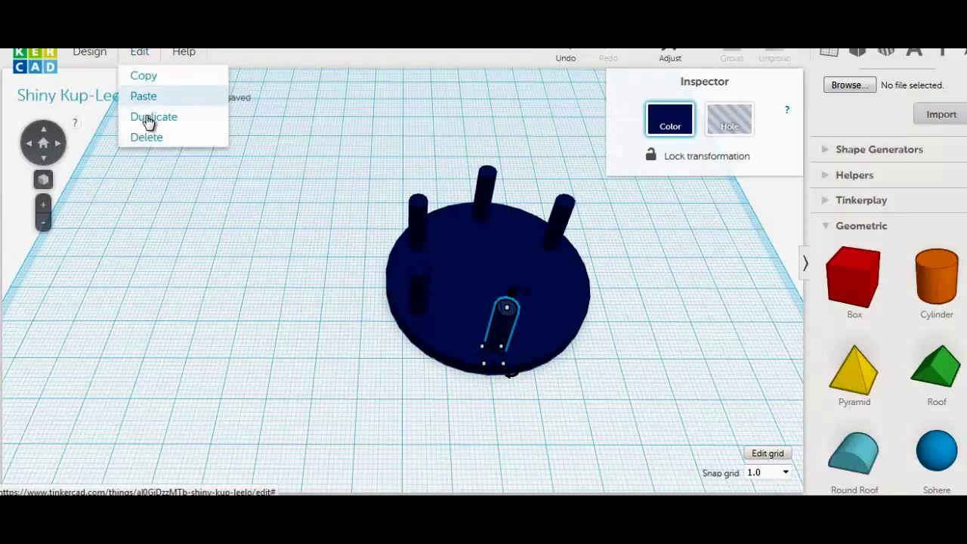
{"action": "left_click", "coordinate": [147, 119]}
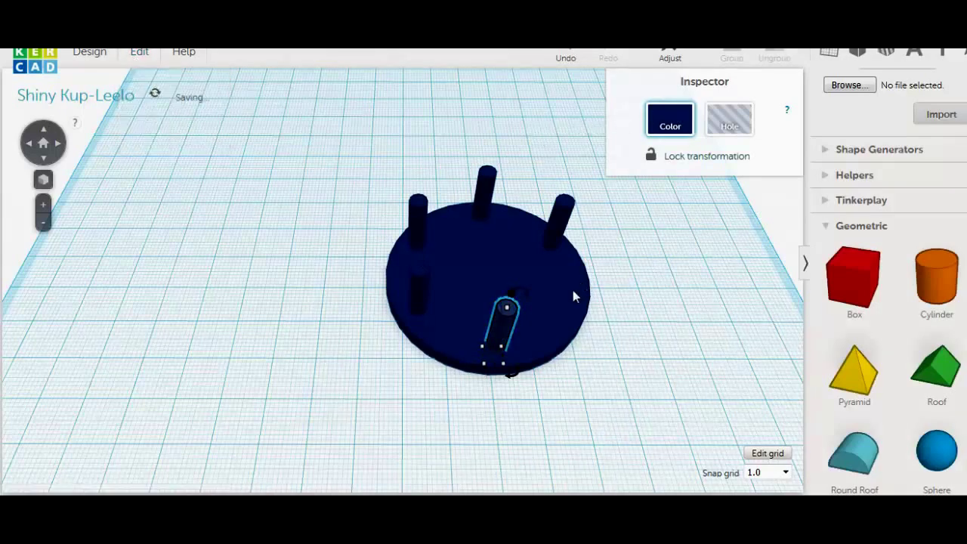
{"action": "key", "text": "ctrl+a"}
{"action": "left_click", "coordinate": [732, 58]}
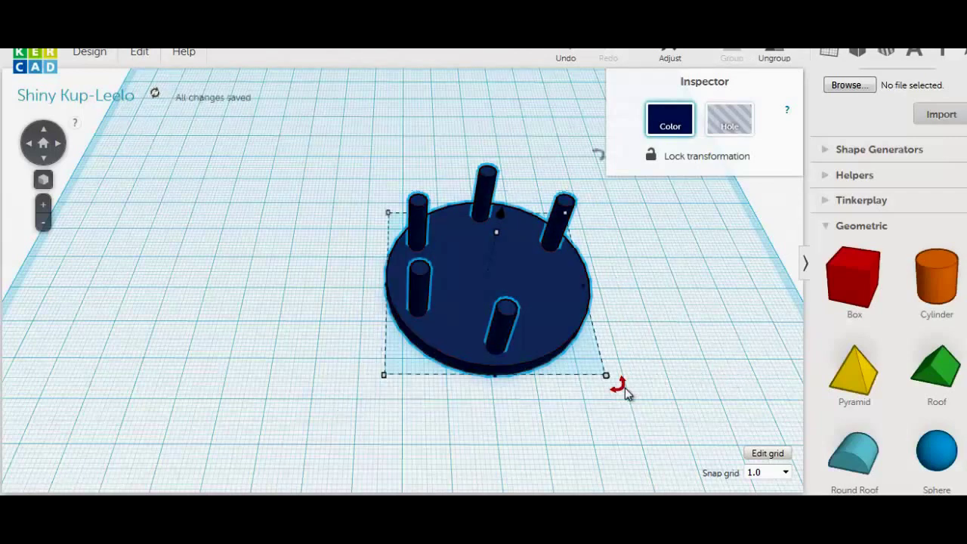
{"action": "left_click_drag", "start_coordinate": [625, 388], "coordinate": [443, 481]}
{"action": "left_click", "coordinate": [234, 267]}
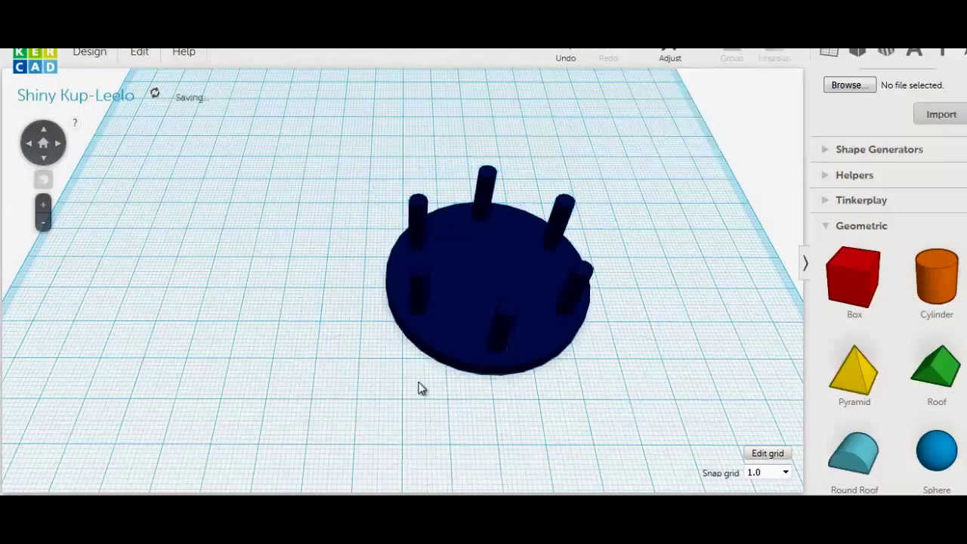
Select the grouped disc and pegs and ungroup them.
{"action": "left_click", "coordinate": [501, 328]}
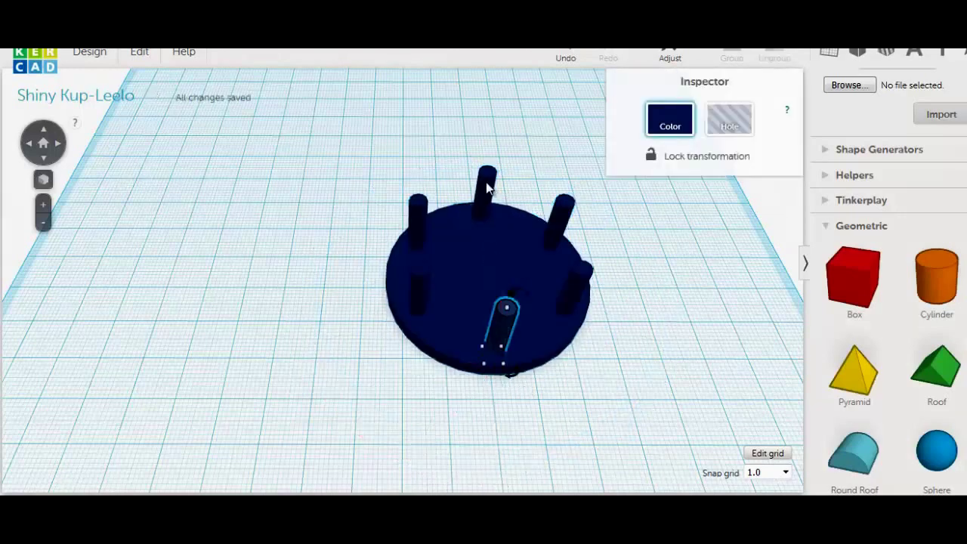
{"action": "left_click", "coordinate": [519, 200], "text": "shift"}
{"action": "left_click", "coordinate": [252, 245]}
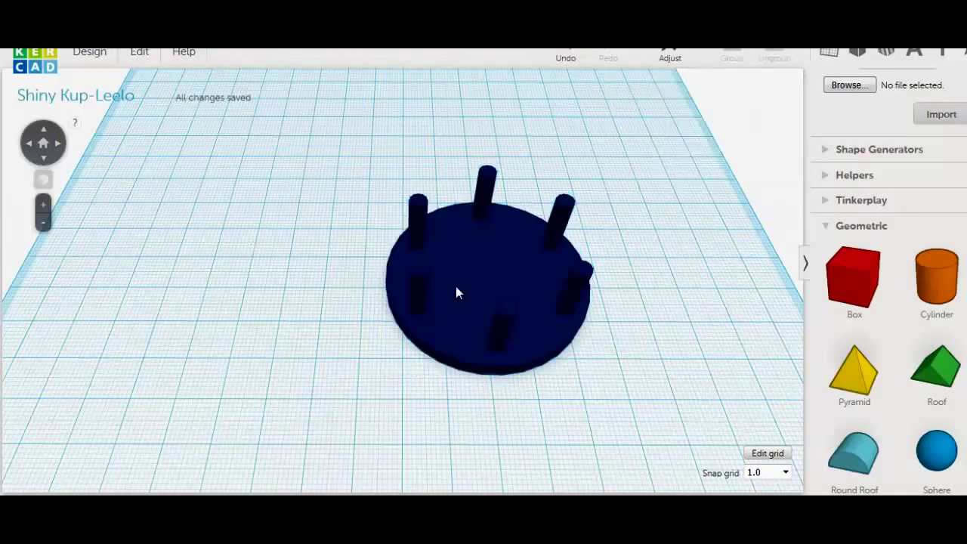
{"action": "left_click", "coordinate": [487, 189]}
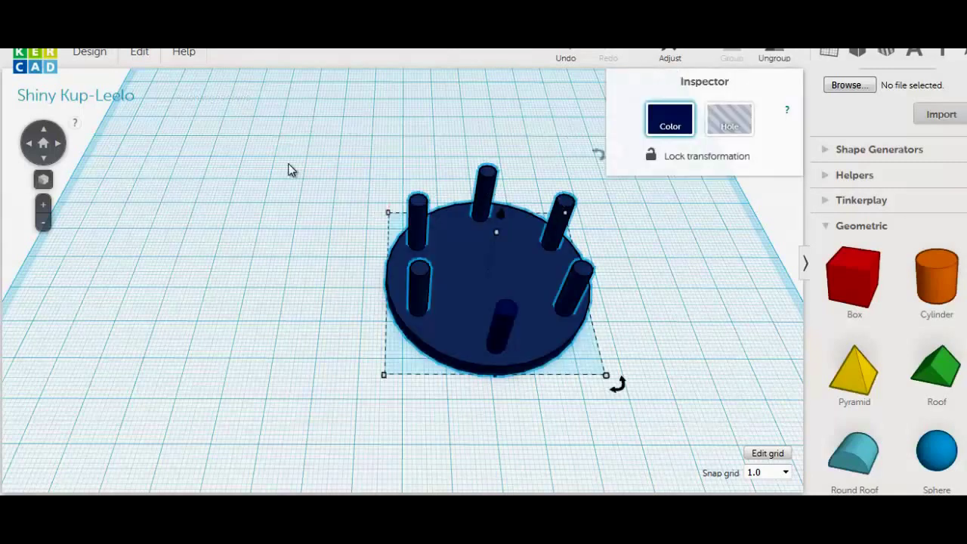
{"action": "left_click_drag", "start_coordinate": [292, 170], "coordinate": [572, 420]}
{"action": "left_click", "coordinate": [772, 61]}
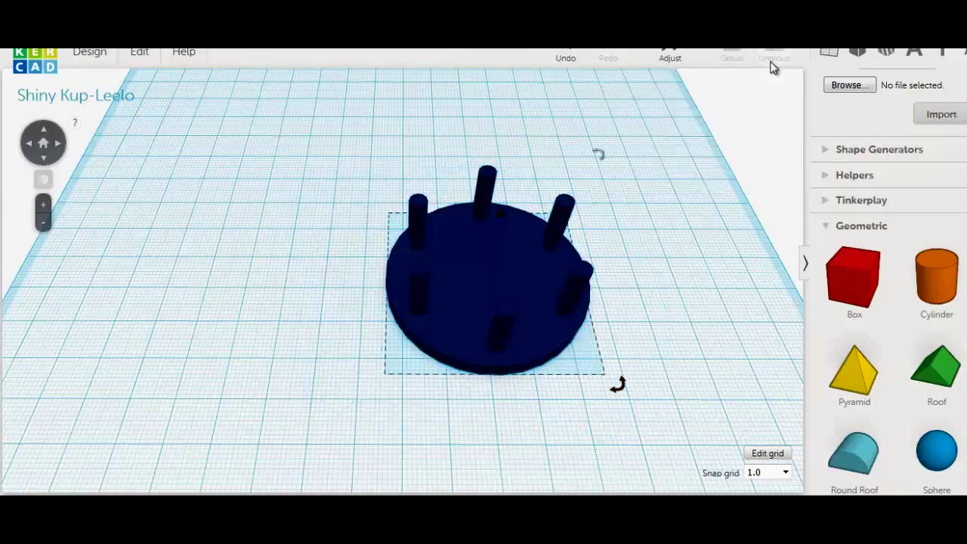
Repeat selecting and ungrouping until the disc and pegs are separate shapes.
{"action": "left_click_drag", "start_coordinate": [345, 177], "coordinate": [665, 341]}
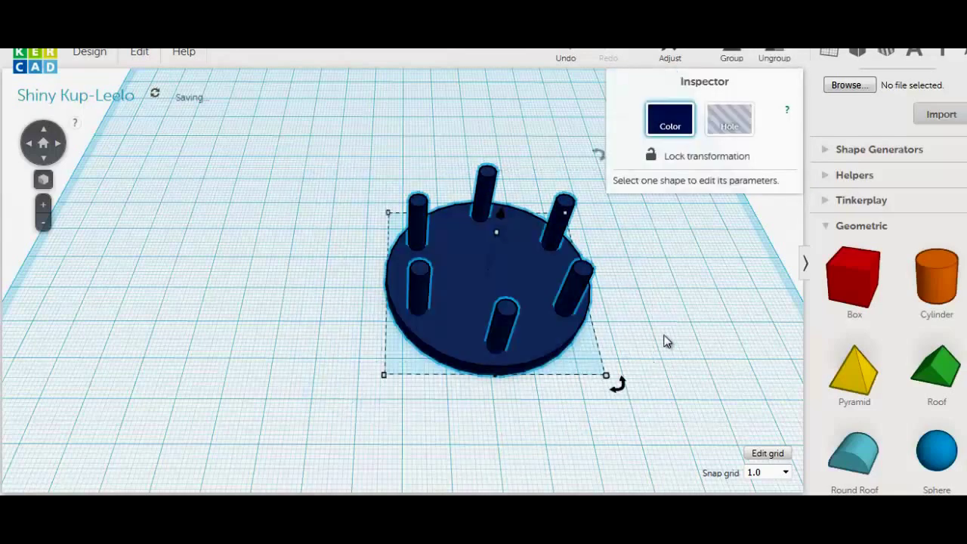
{"action": "left_click", "coordinate": [775, 59]}
{"action": "left_click_drag", "start_coordinate": [345, 123], "coordinate": [647, 400]}
{"action": "left_click", "coordinate": [774, 59]}
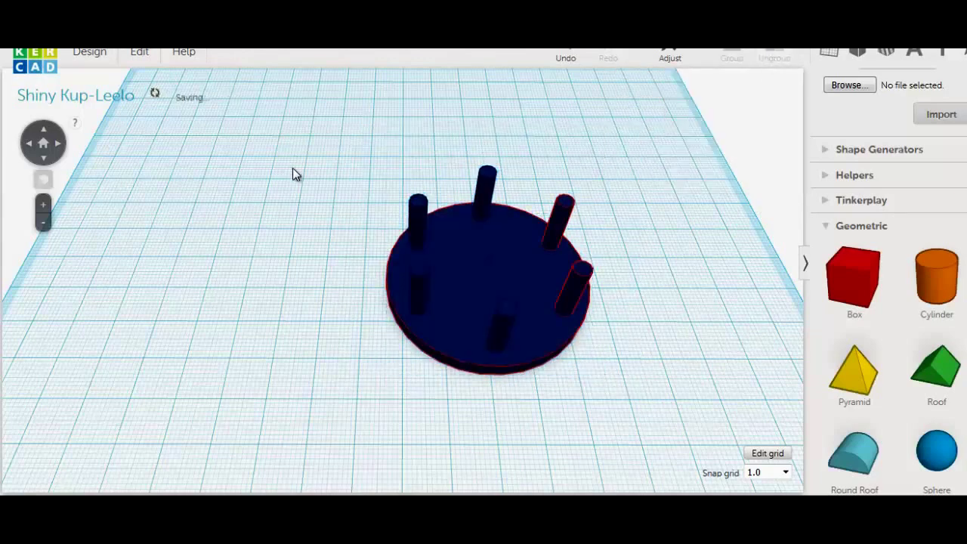
{"action": "left_click_drag", "start_coordinate": [294, 174], "coordinate": [697, 441]}
{"action": "left_click", "coordinate": [772, 61]}
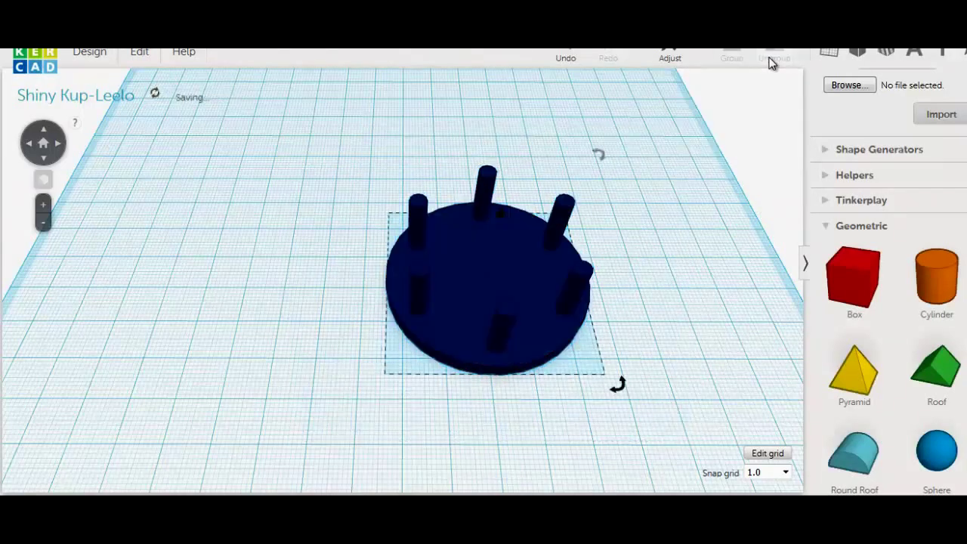
{"action": "left_click_drag", "start_coordinate": [339, 149], "coordinate": [604, 415]}
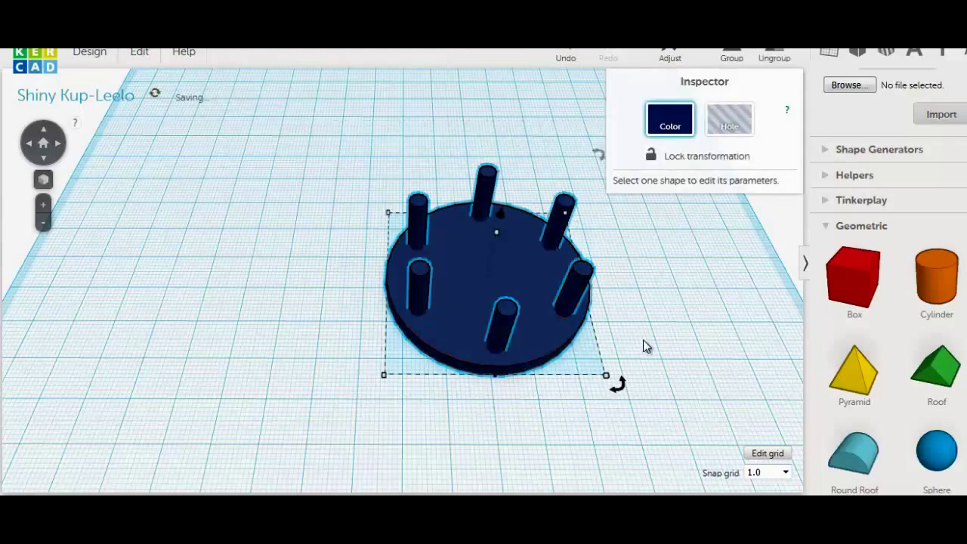
Ungroup the pieces, select the pegs and set them to Hole.
{"action": "left_click", "coordinate": [773, 58]}
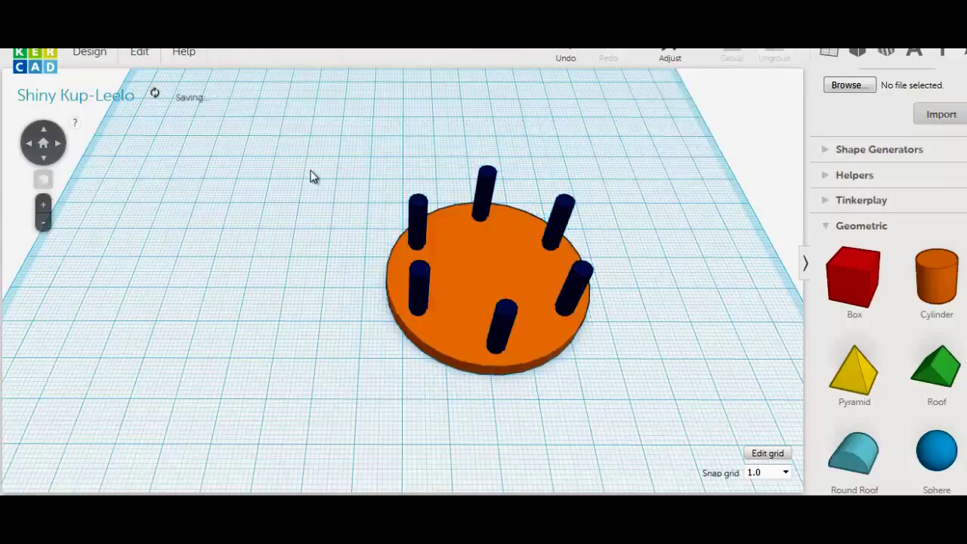
{"action": "left_click", "coordinate": [420, 214]}
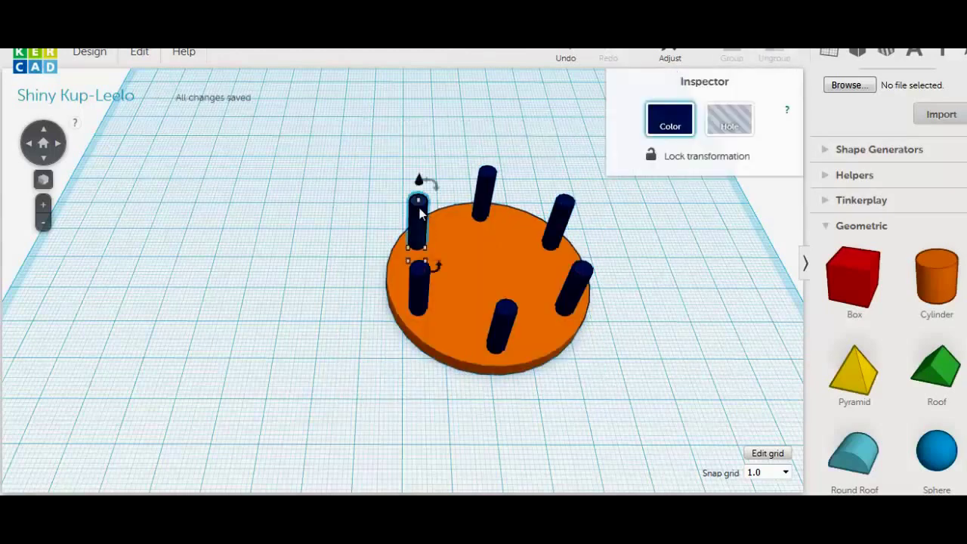
{"action": "left_click", "coordinate": [486, 190], "text": "shift"}
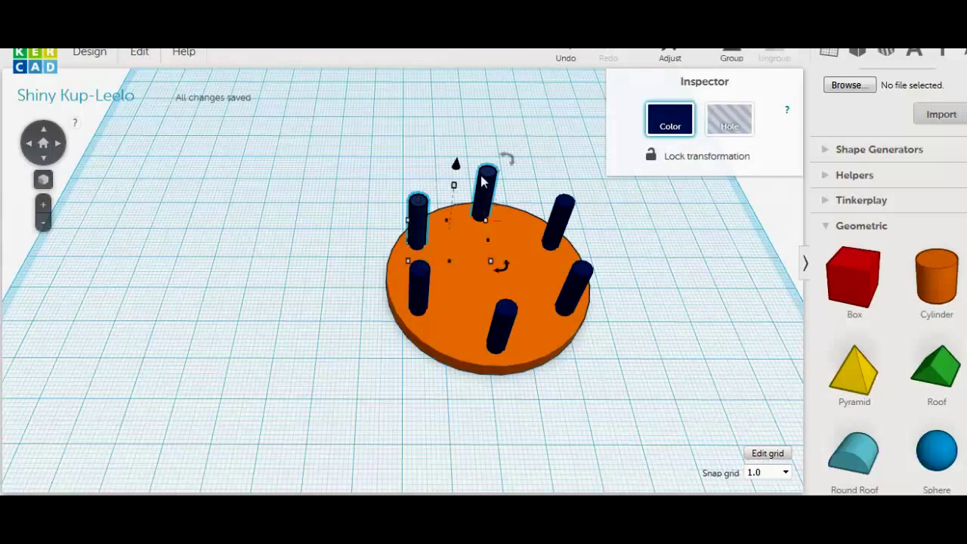
{"action": "left_click", "coordinate": [568, 213], "text": "shift"}
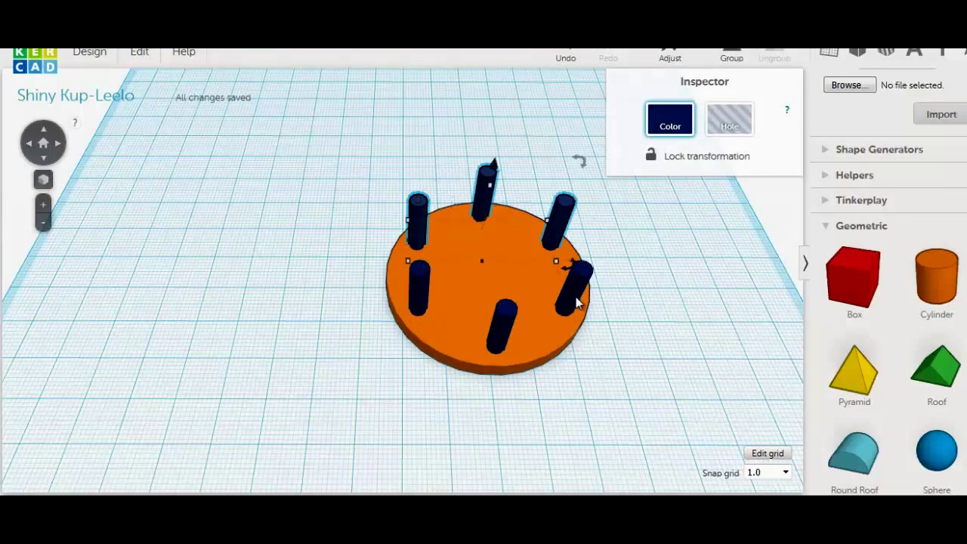
{"action": "left_click", "coordinate": [578, 293], "text": "shift"}
{"action": "left_click", "coordinate": [497, 338], "text": "shift"}
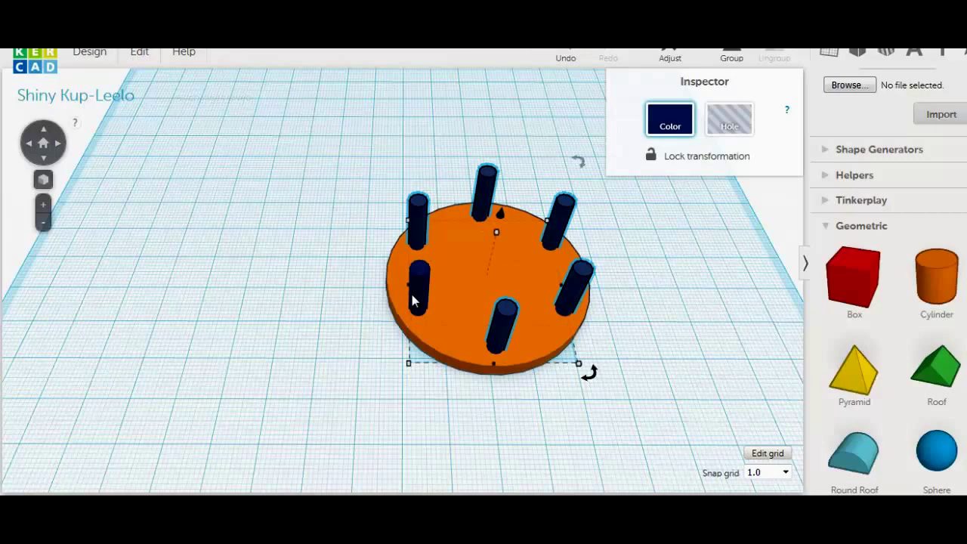
{"action": "left_click", "coordinate": [746, 127]}
Group the disc with the hole pegs to cut the six bolt holes.
{"action": "left_click_drag", "start_coordinate": [284, 182], "coordinate": [620, 389]}
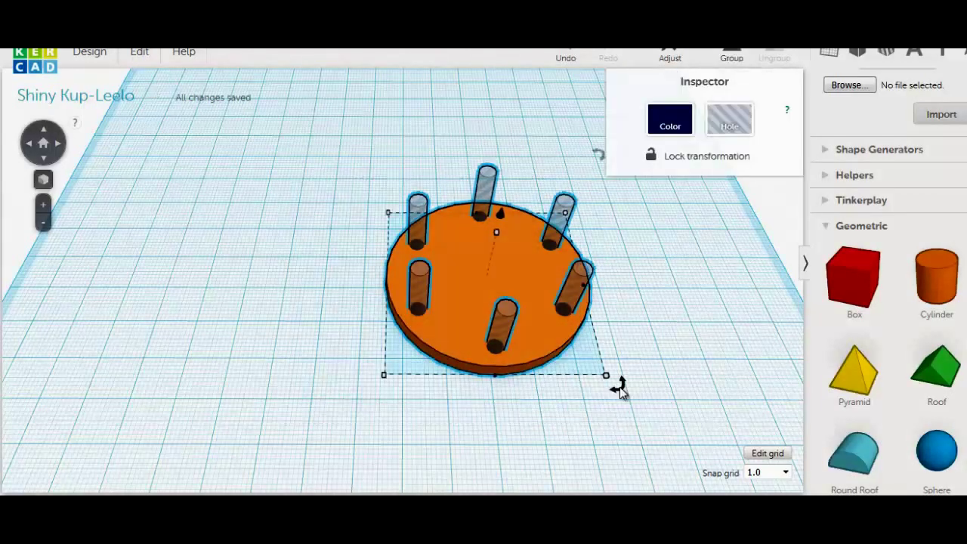
{"action": "left_click", "coordinate": [730, 55]}
{"action": "left_click", "coordinate": [190, 142]}
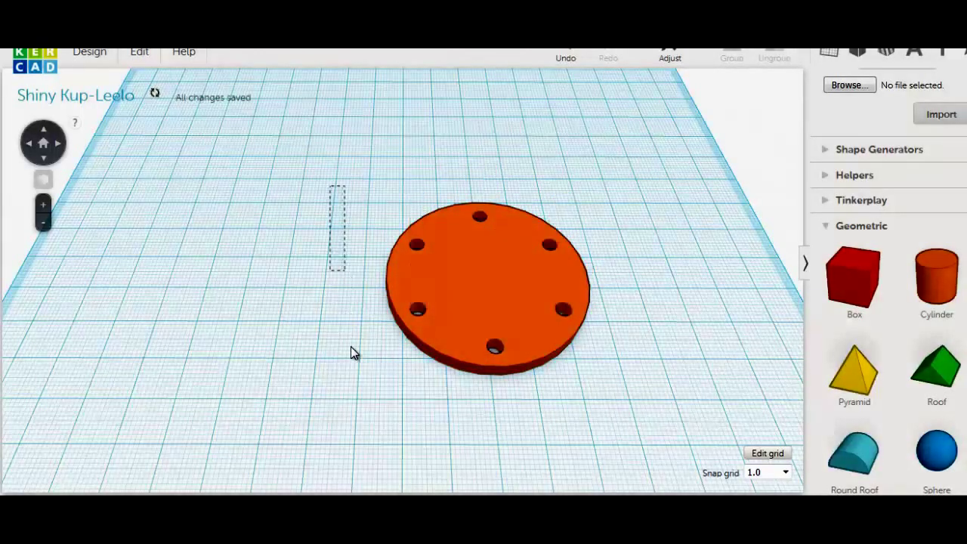
Move the six-hole disc further left and lower its height to 3.00 mm.
{"action": "right_click_drag", "start_coordinate": [342, 295], "coordinate": [388, 443]}
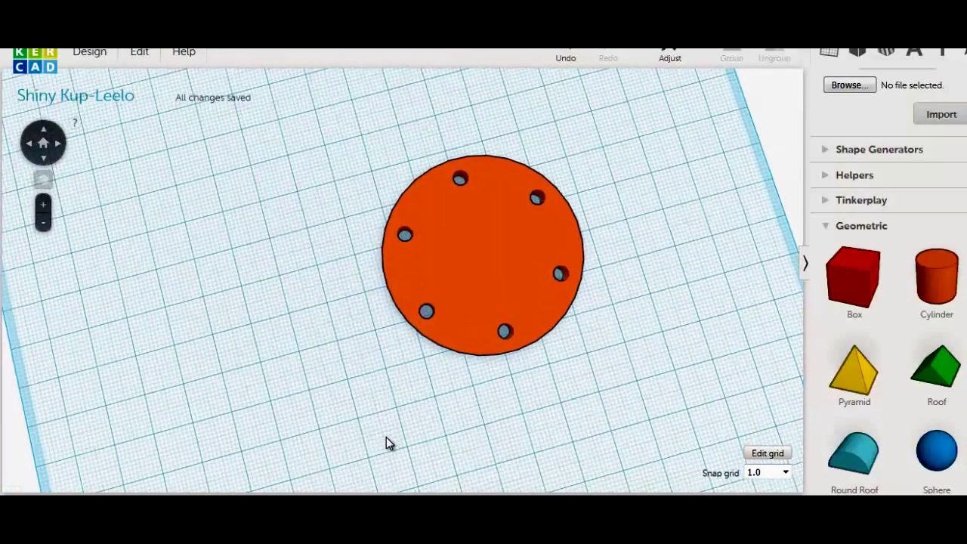
{"action": "left_click_drag", "start_coordinate": [487, 281], "coordinate": [380, 325]}
{"action": "right_click_drag", "start_coordinate": [640, 352], "coordinate": [412, 277]}
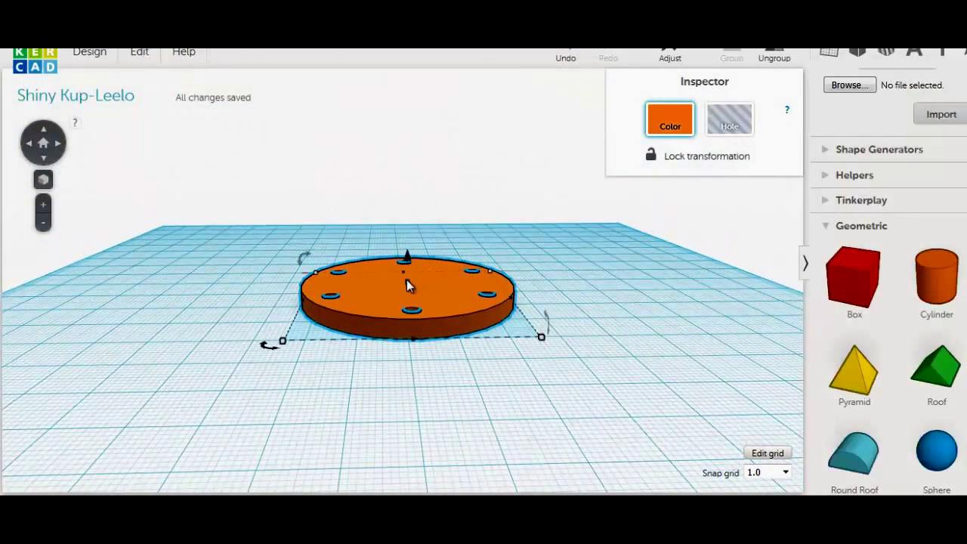
{"action": "mouse_move", "coordinate": [407, 284]}
{"action": "left_click_drag", "start_coordinate": [407, 285], "coordinate": [407, 293]}
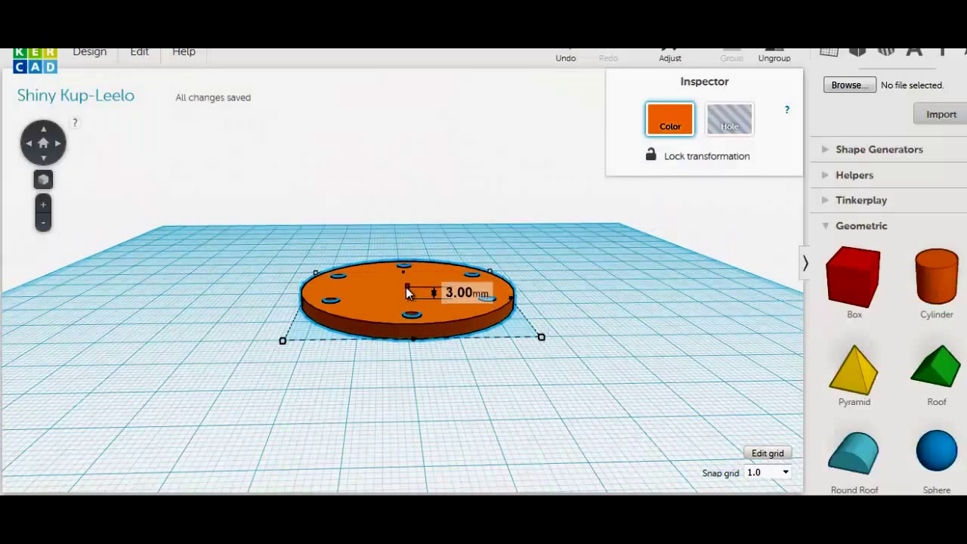
Undo an accidental width stretch to 76.89 mm so the disc stays circular.
{"action": "right_click_drag", "start_coordinate": [250, 294], "coordinate": [306, 327]}
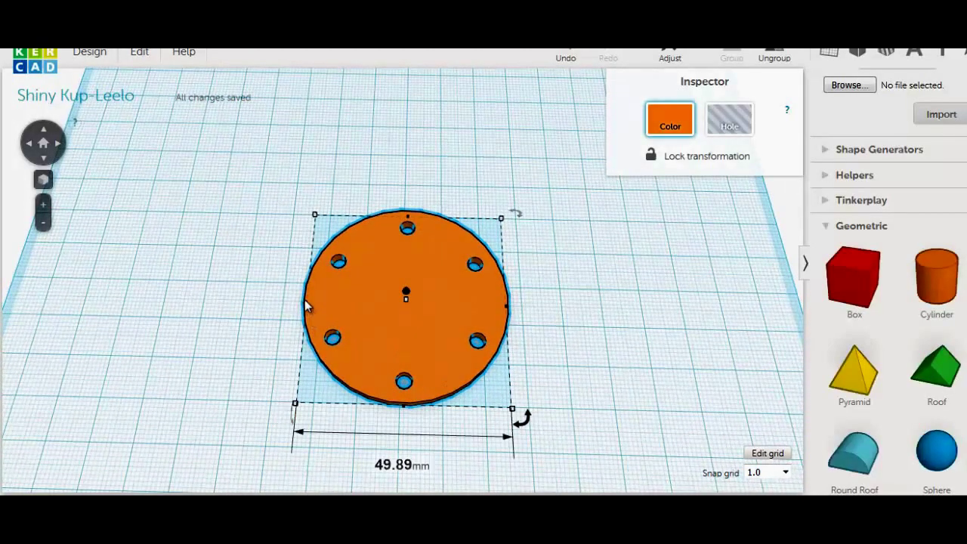
{"action": "left_click_drag", "start_coordinate": [306, 306], "coordinate": [196, 313]}
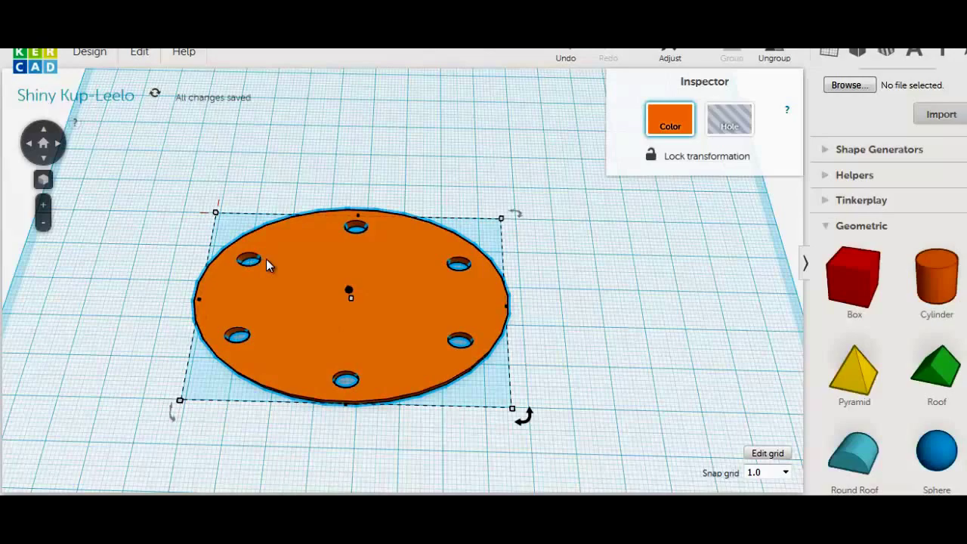
{"action": "left_click", "coordinate": [564, 59]}
{"action": "left_click", "coordinate": [309, 180]}
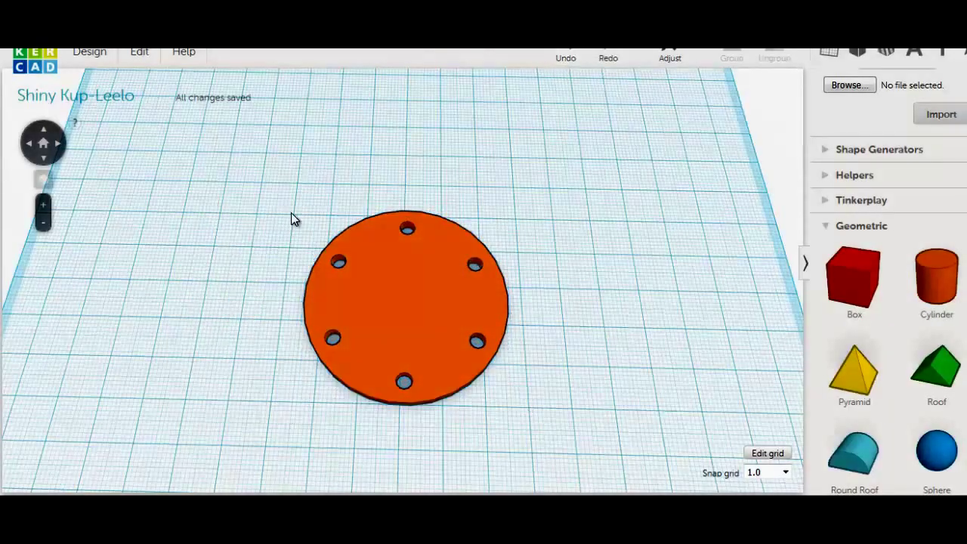
{"action": "right_click_drag", "start_coordinate": [291, 213], "coordinate": [247, 187]}
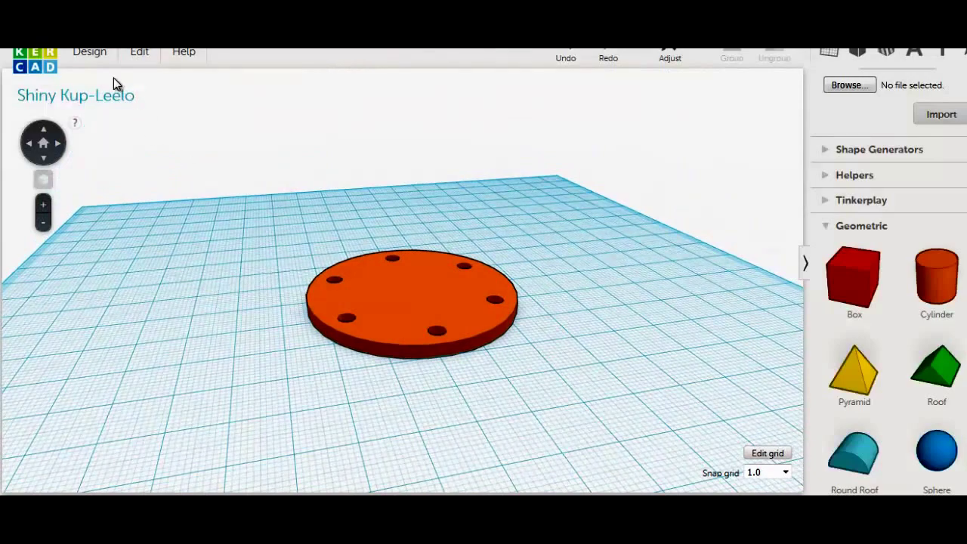
{"action": "right_click_drag", "start_coordinate": [281, 232], "coordinate": [243, 335]}
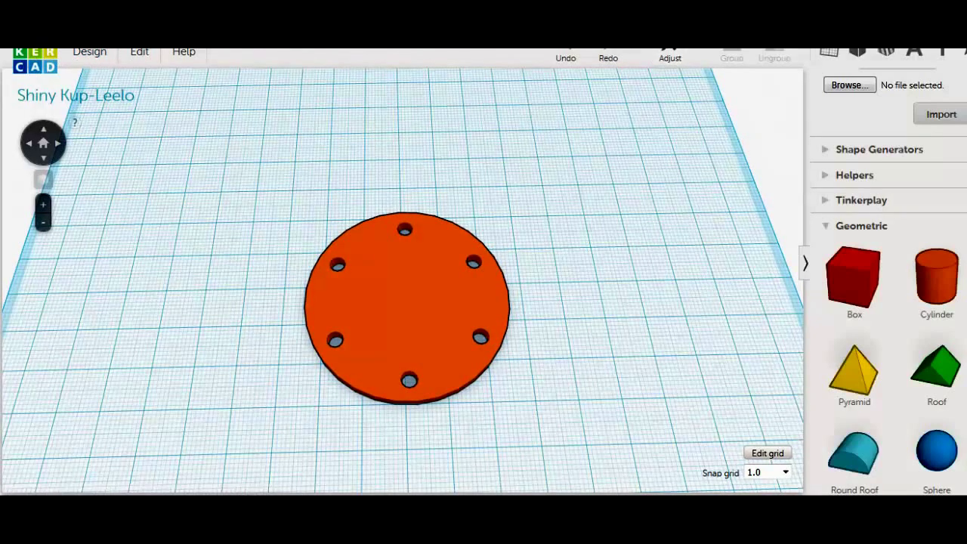
{"action": "scroll", "coordinate": [907, 237], "scroll_direction": "up", "scroll_amount": 1}
Make a 25.00 mm tall cylinder into a hole and place it on the disc.
{"action": "left_click_drag", "start_coordinate": [929, 302], "coordinate": [487, 241]}
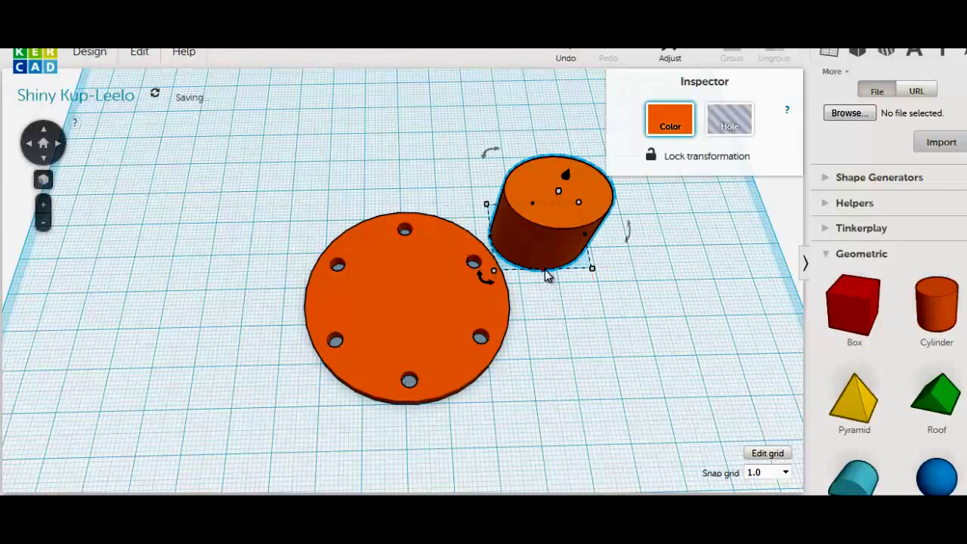
{"action": "left_click_drag", "start_coordinate": [544, 269], "coordinate": [544, 288]}
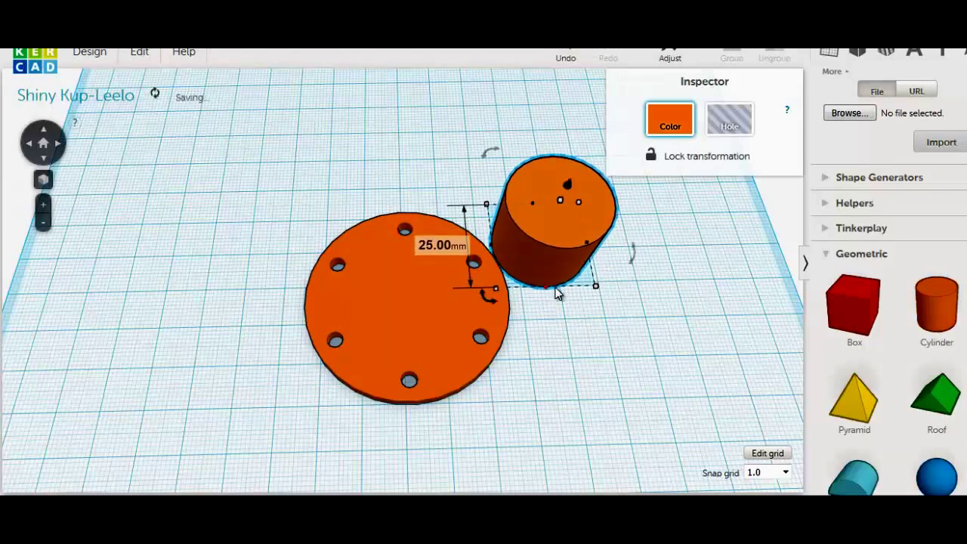
{"action": "left_click", "coordinate": [727, 129]}
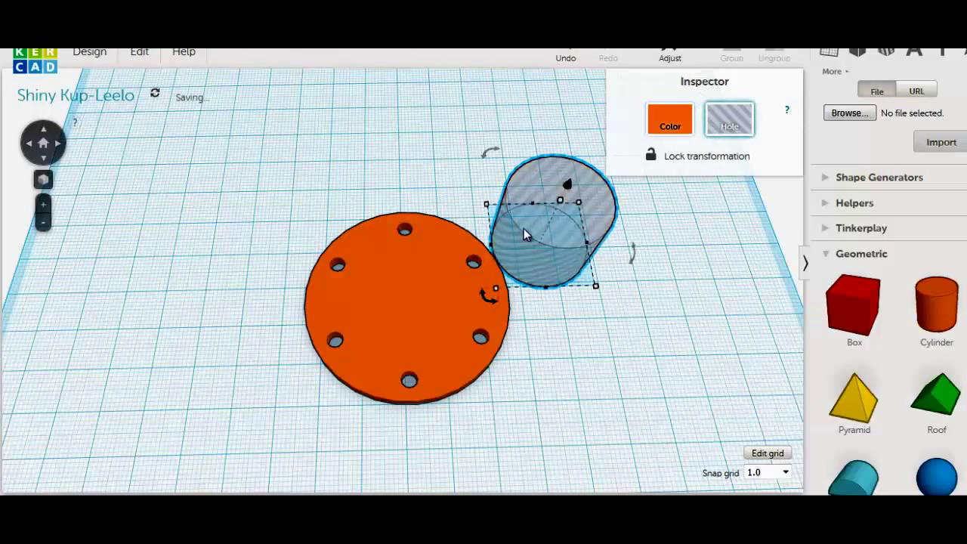
{"action": "left_click_drag", "start_coordinate": [520, 240], "coordinate": [361, 301]}
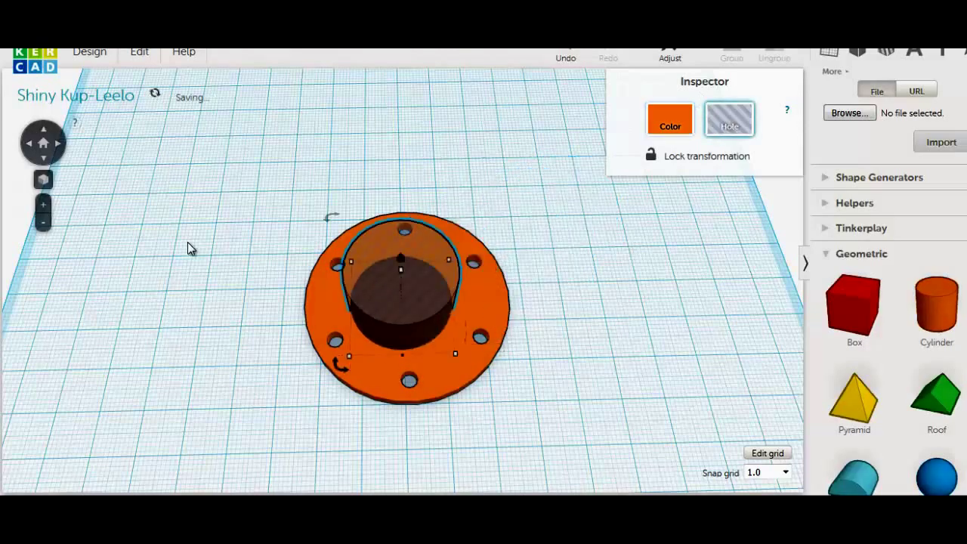
{"action": "left_click", "coordinate": [223, 240]}
Centre-align the hole on the disc along both axes and group them into a bore.
{"action": "left_click_drag", "start_coordinate": [251, 194], "coordinate": [482, 387]}
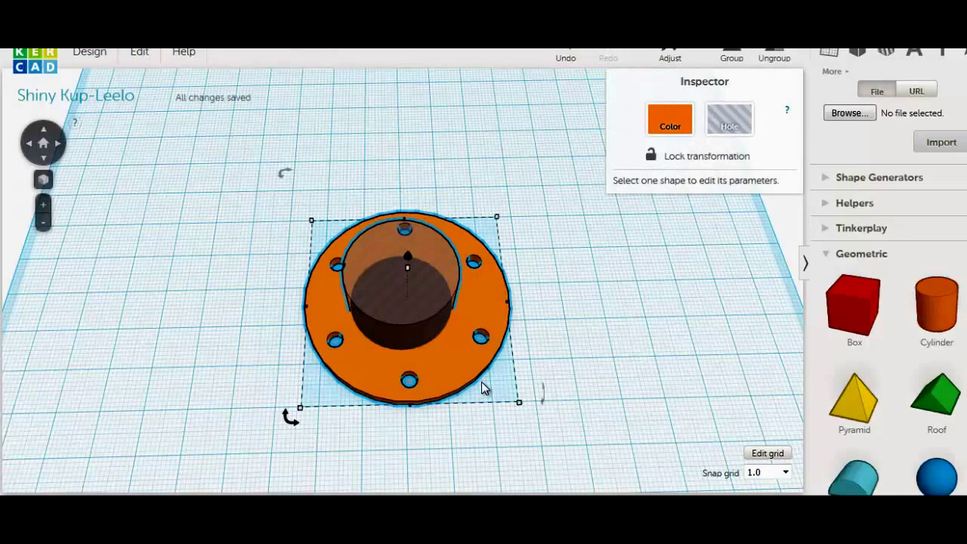
{"action": "left_click", "coordinate": [669, 60]}
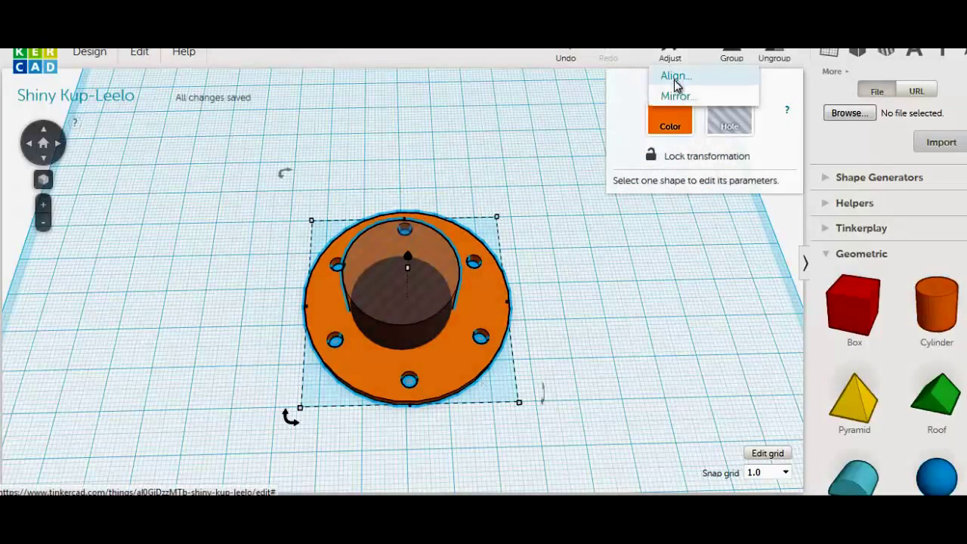
{"action": "left_click", "coordinate": [672, 76]}
{"action": "left_click", "coordinate": [410, 420]}
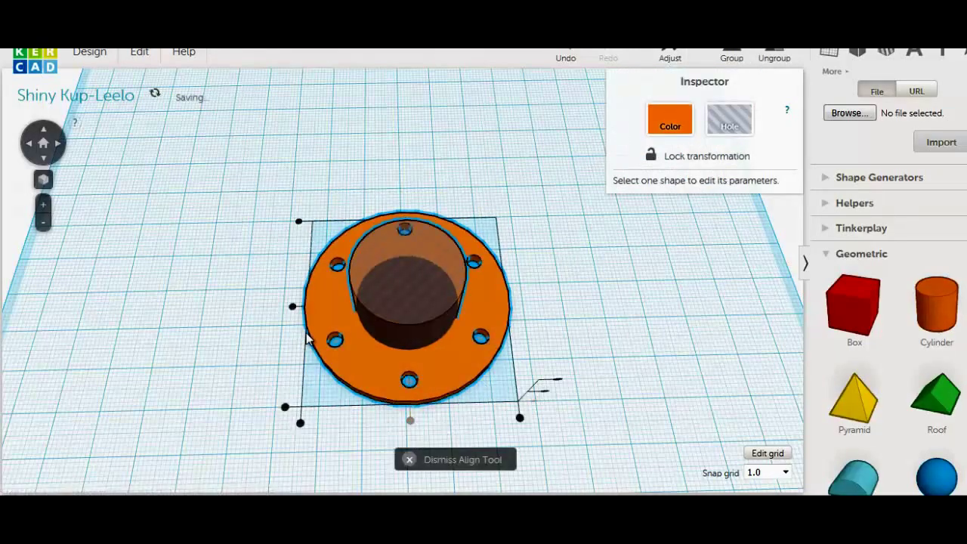
{"action": "left_click", "coordinate": [293, 308]}
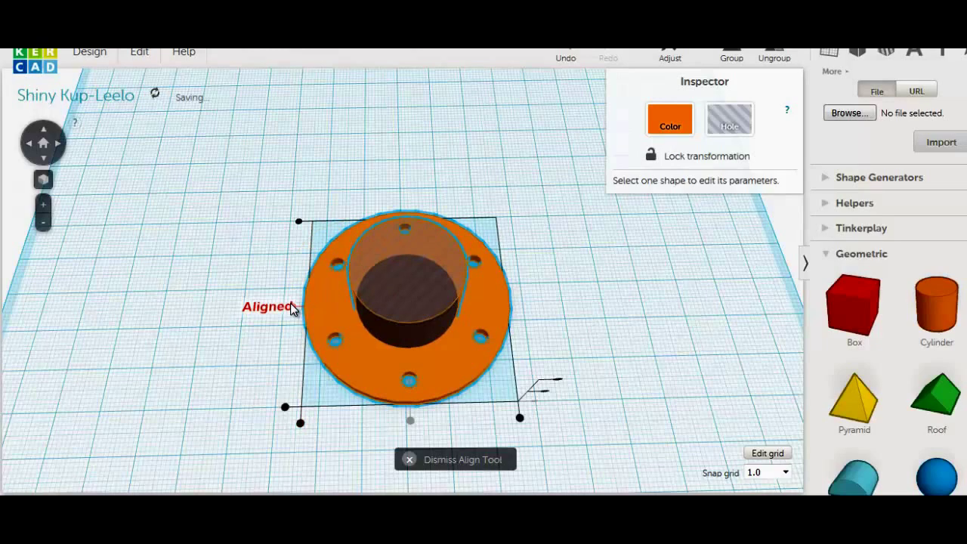
{"action": "left_click", "coordinate": [731, 59]}
{"action": "left_click", "coordinate": [480, 138]}
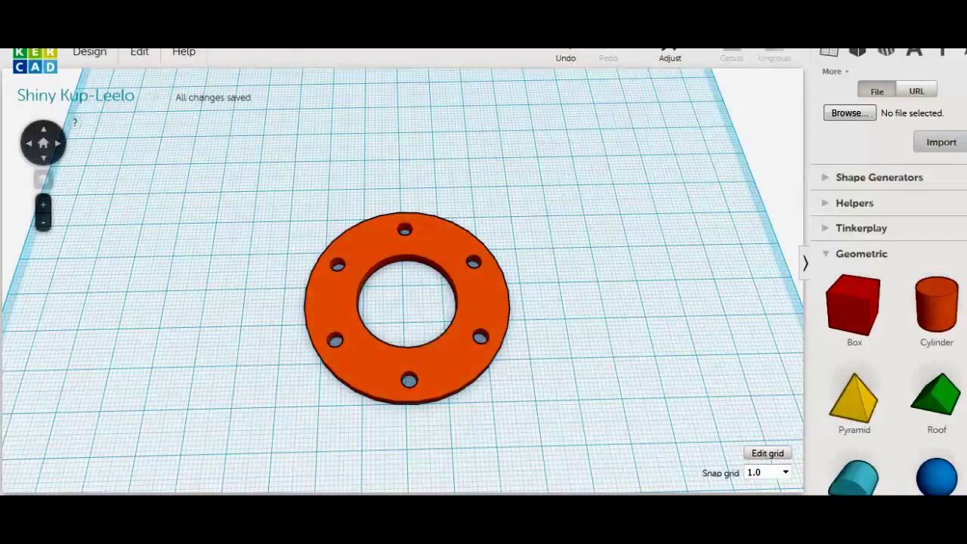
Ungroup the flange ring back into its disc and hole cylinders.
{"action": "scroll", "coordinate": [763, 96], "scroll_direction": "down", "scroll_amount": 2}
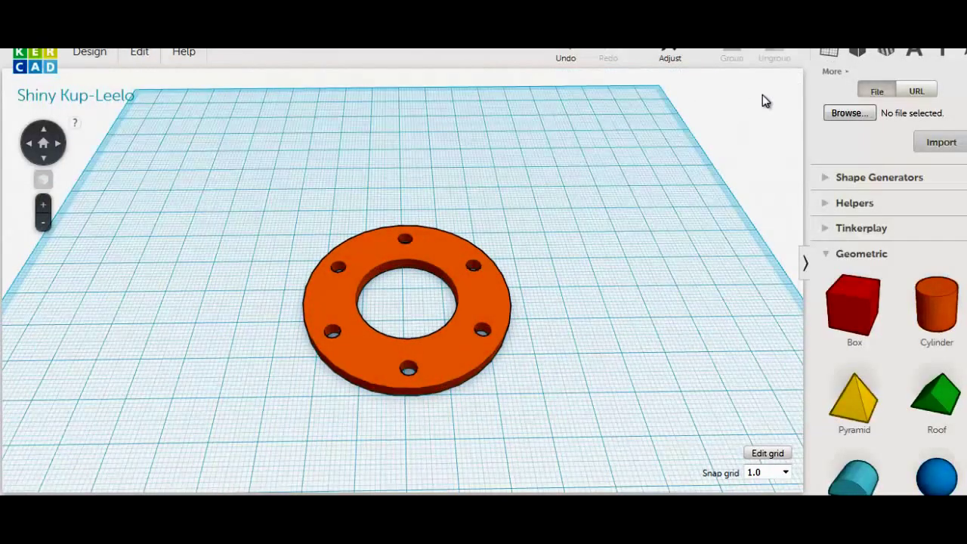
{"action": "left_click", "coordinate": [486, 286]}
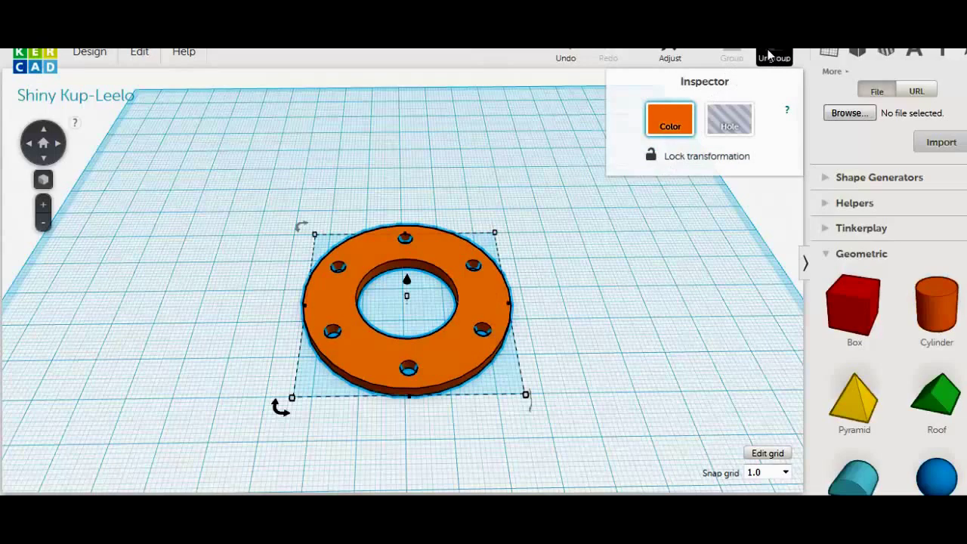
{"action": "left_click", "coordinate": [764, 58]}
{"action": "left_click", "coordinate": [494, 293]}
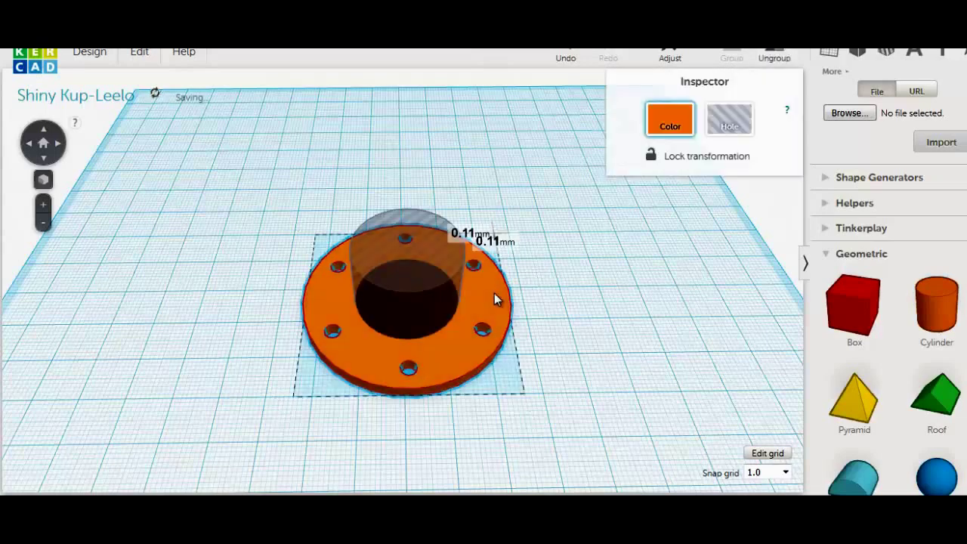
{"action": "left_click", "coordinate": [778, 59]}
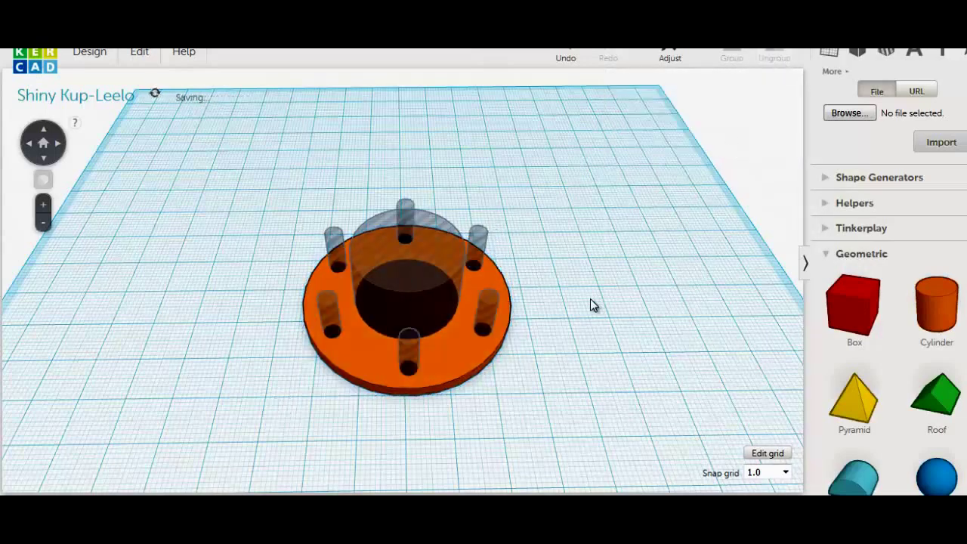
Duplicate one of the bolt-hole cylinders with Edit > Duplicate.
{"action": "left_click", "coordinate": [484, 314]}
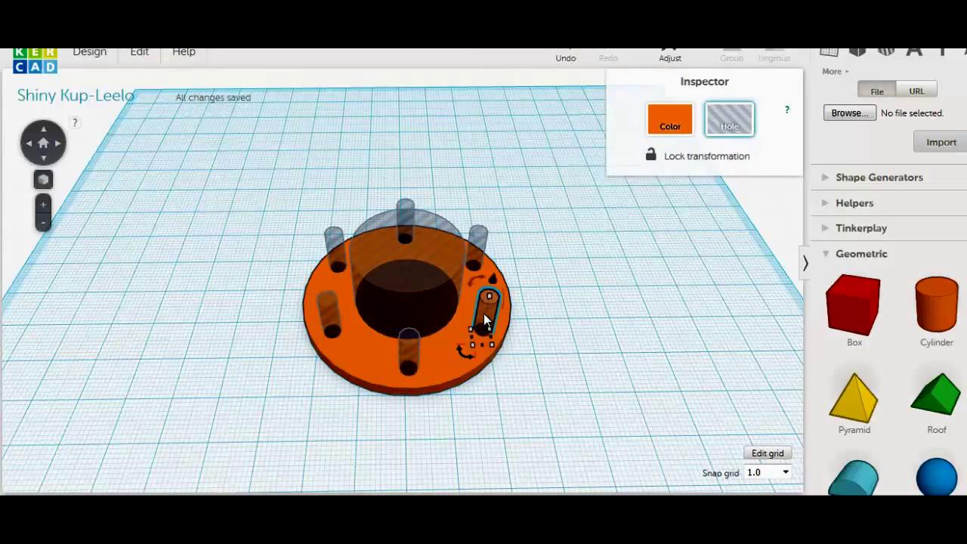
{"action": "left_click", "coordinate": [137, 56]}
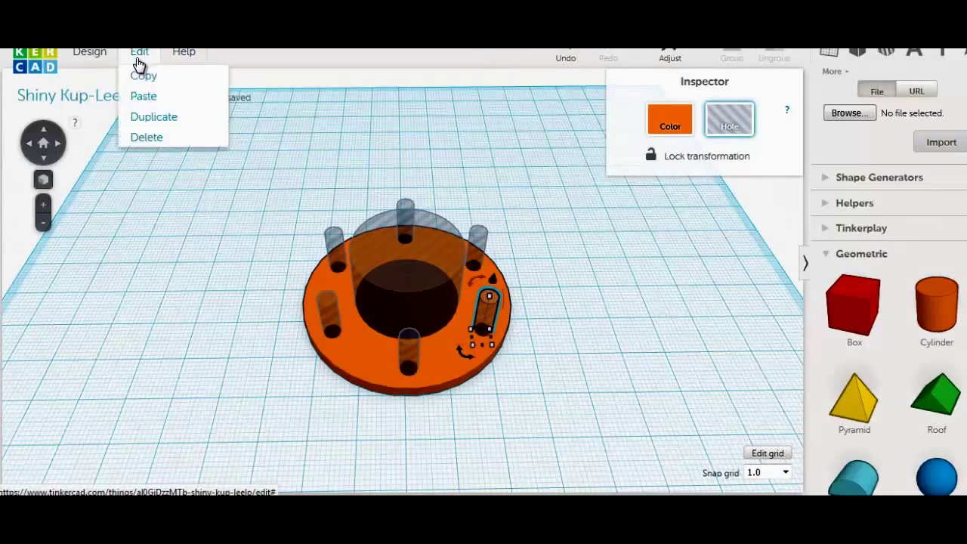
{"action": "left_click", "coordinate": [147, 118]}
{"action": "right_click_drag", "start_coordinate": [123, 190], "coordinate": [164, 173]}
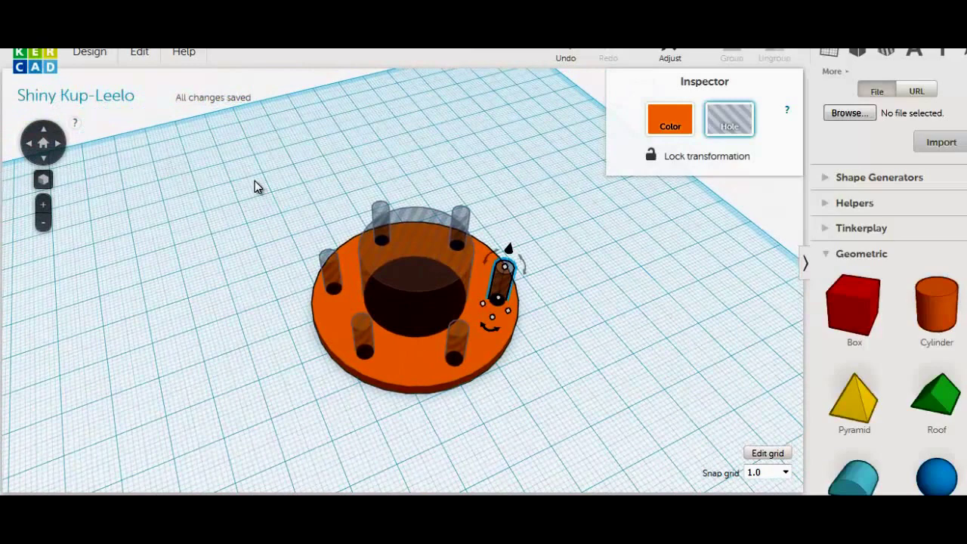
Group the plate and all cylinders back into one flange ring.
{"action": "left_click_drag", "start_coordinate": [255, 181], "coordinate": [479, 428]}
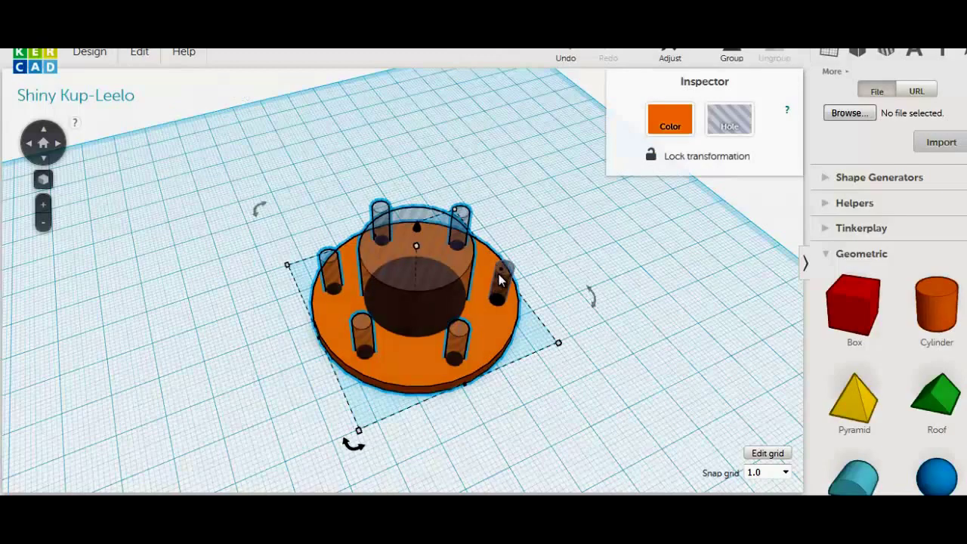
{"action": "left_click", "coordinate": [722, 58]}
{"action": "key", "text": "f"}
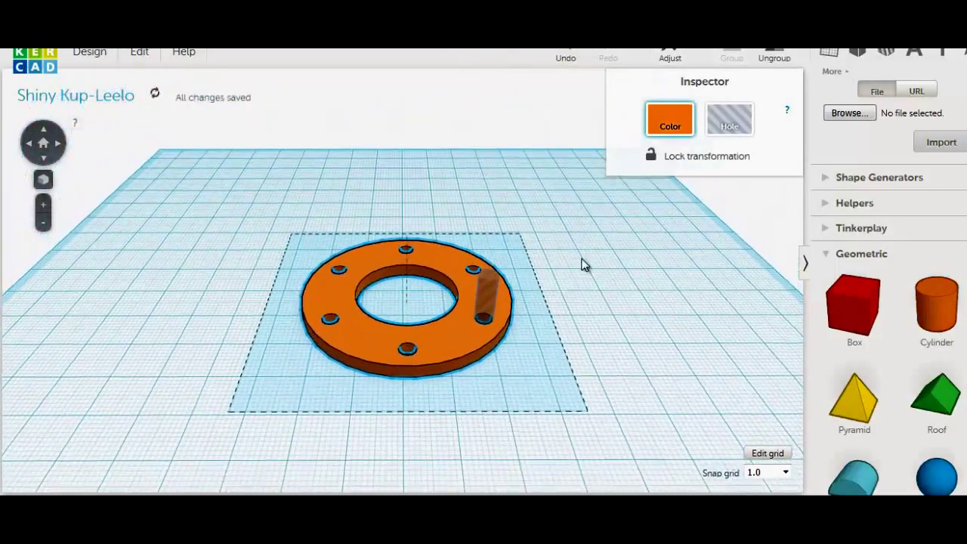
{"action": "right_click_drag", "start_coordinate": [582, 264], "coordinate": [579, 298]}
{"action": "scroll", "coordinate": [578, 298], "scroll_direction": "down", "scroll_amount": 2}
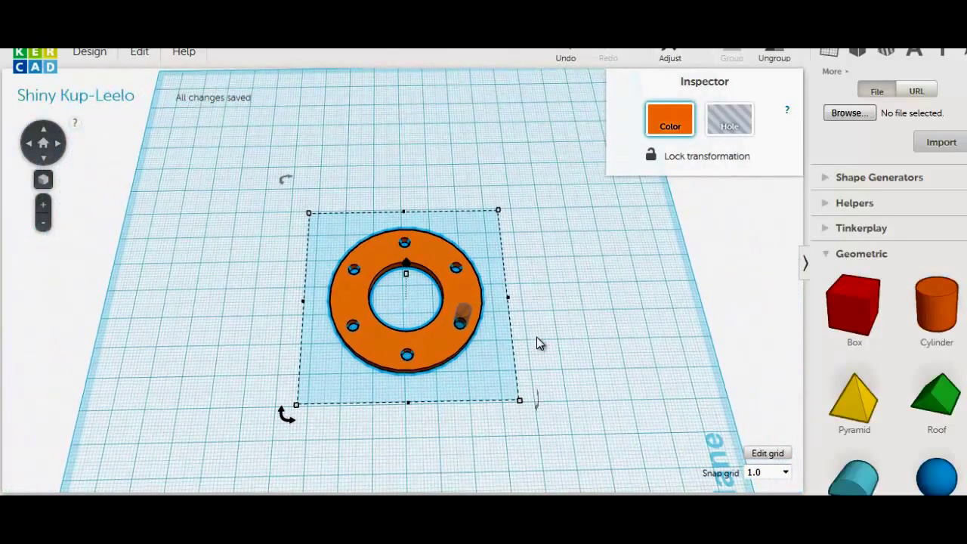
{"action": "left_click", "coordinate": [537, 329]}
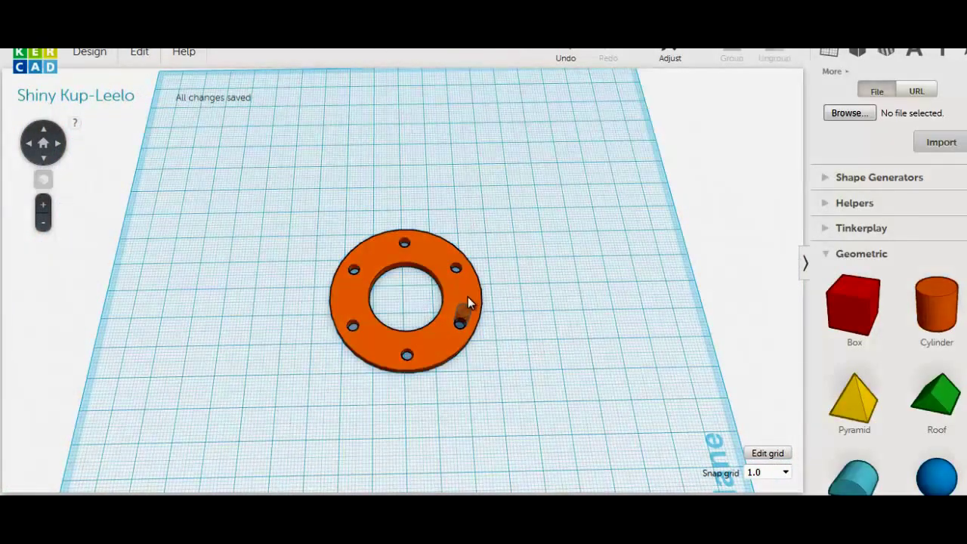
{"action": "left_click", "coordinate": [468, 303]}
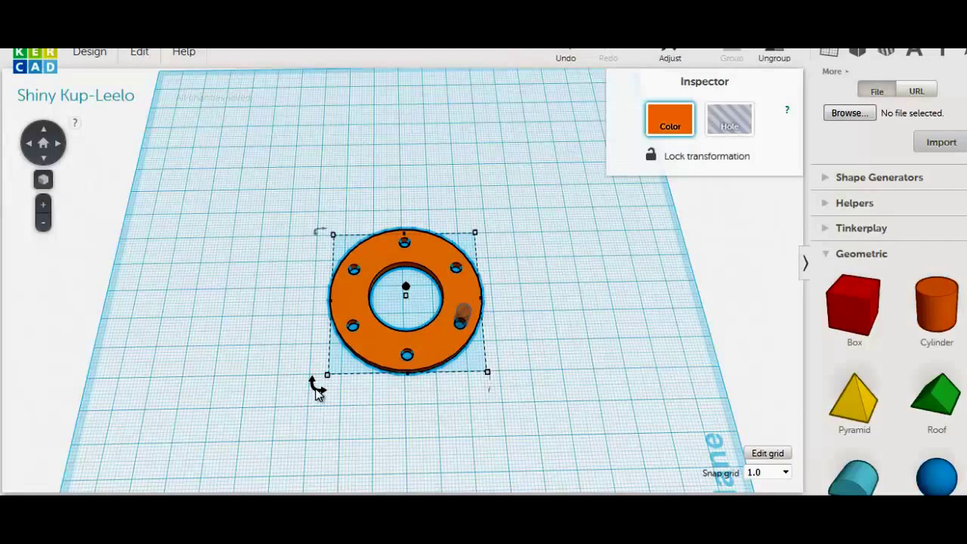
Rotate the flange ring 30° about its vertical axis.
{"action": "left_click_drag", "start_coordinate": [315, 388], "coordinate": [384, 458]}
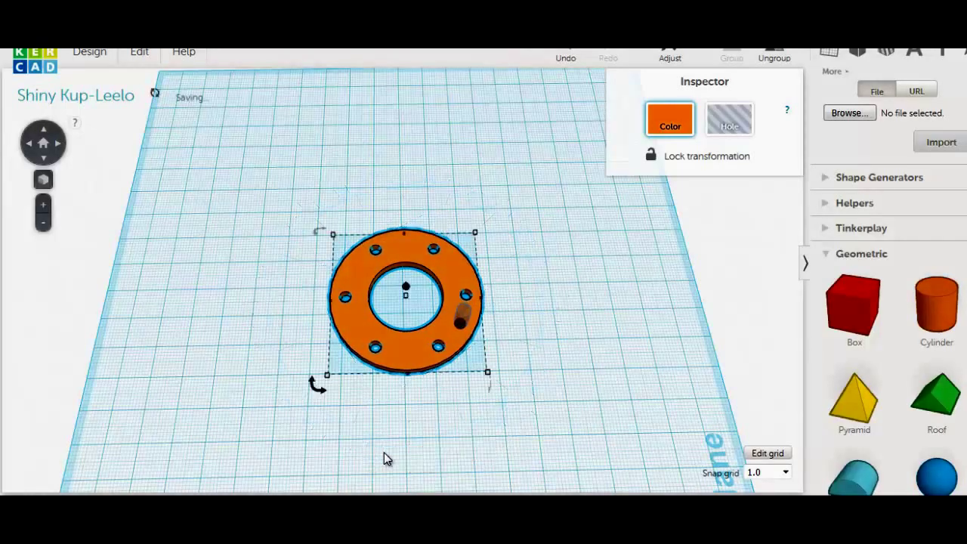
{"action": "left_click", "coordinate": [597, 410]}
{"action": "right_click_drag", "start_coordinate": [597, 410], "coordinate": [529, 305]}
Shorten the small cylinder to 4 mm tall and make it a solid navy shape.
{"action": "left_click", "coordinate": [465, 284]}
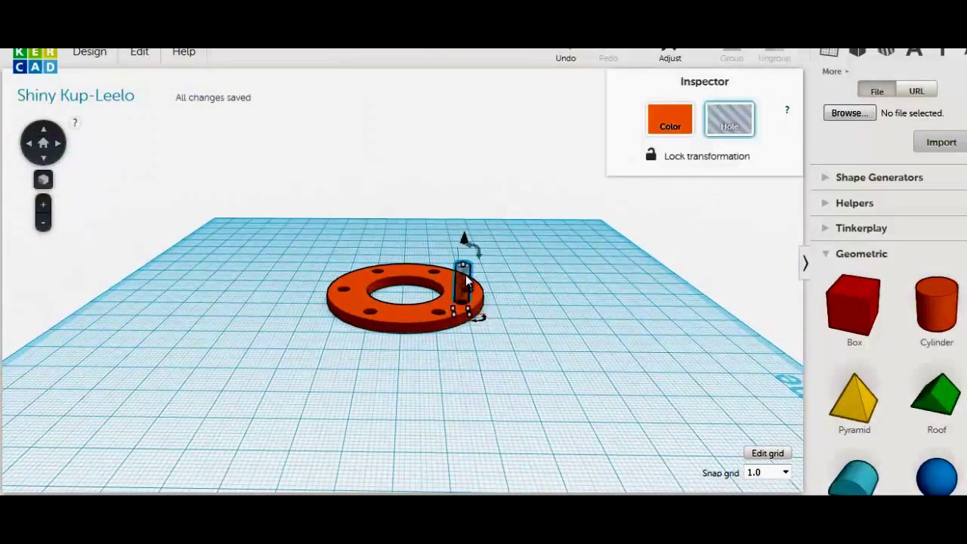
{"action": "left_click_drag", "start_coordinate": [464, 270], "coordinate": [465, 300]}
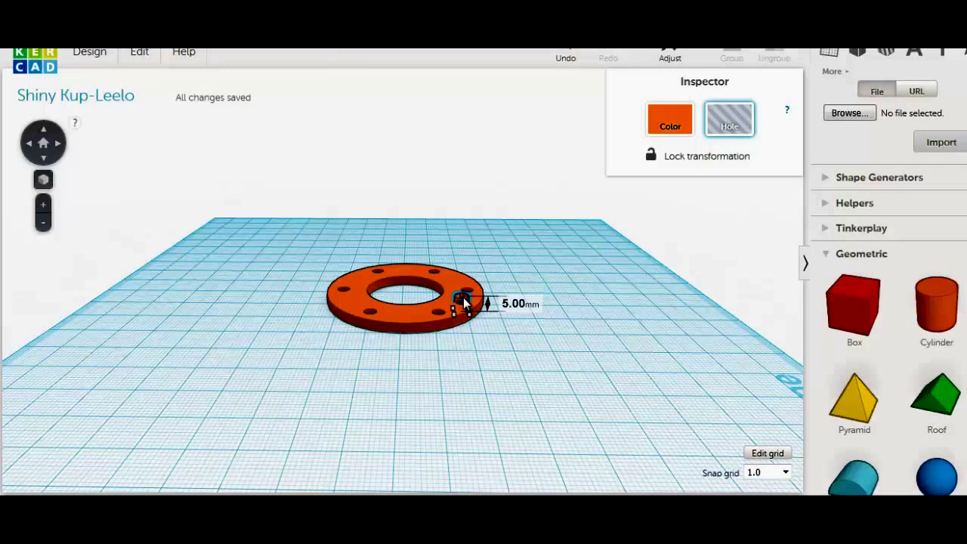
{"action": "left_click_drag", "start_coordinate": [464, 302], "coordinate": [464, 300]}
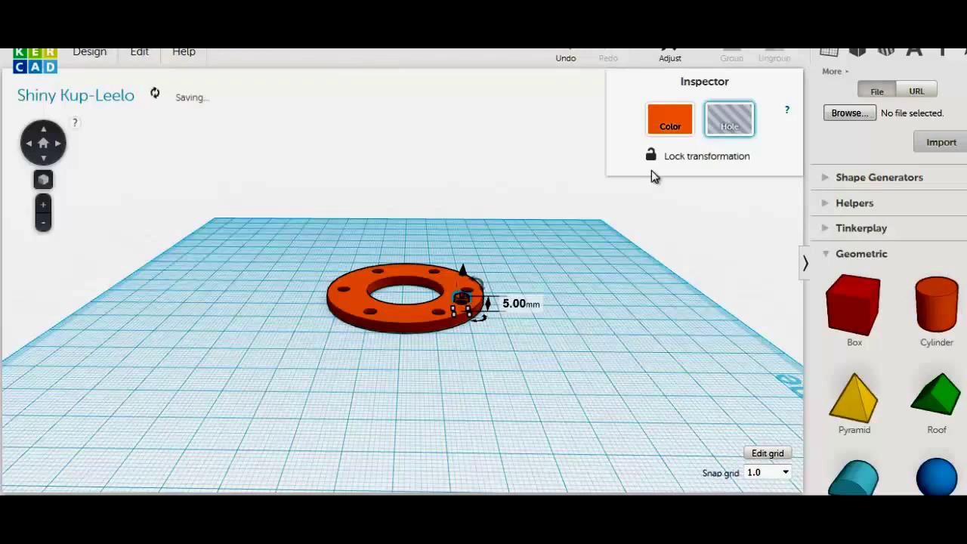
{"action": "left_click", "coordinate": [682, 123]}
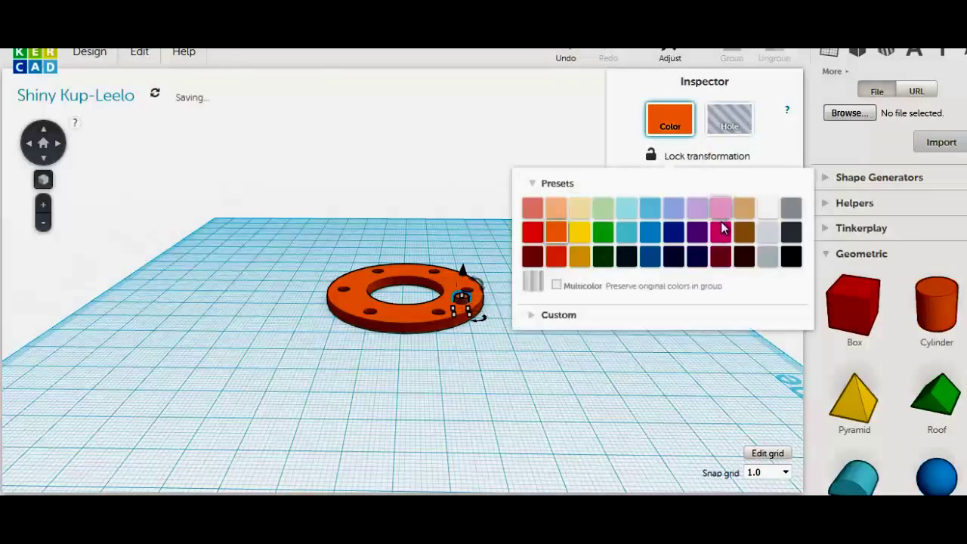
{"action": "left_click", "coordinate": [673, 257]}
{"action": "left_click", "coordinate": [467, 233]}
Group the ring and the navy cylinder into one object.
{"action": "right_click_drag", "start_coordinate": [467, 234], "coordinate": [278, 252]}
{"action": "left_click_drag", "start_coordinate": [278, 252], "coordinate": [479, 377]}
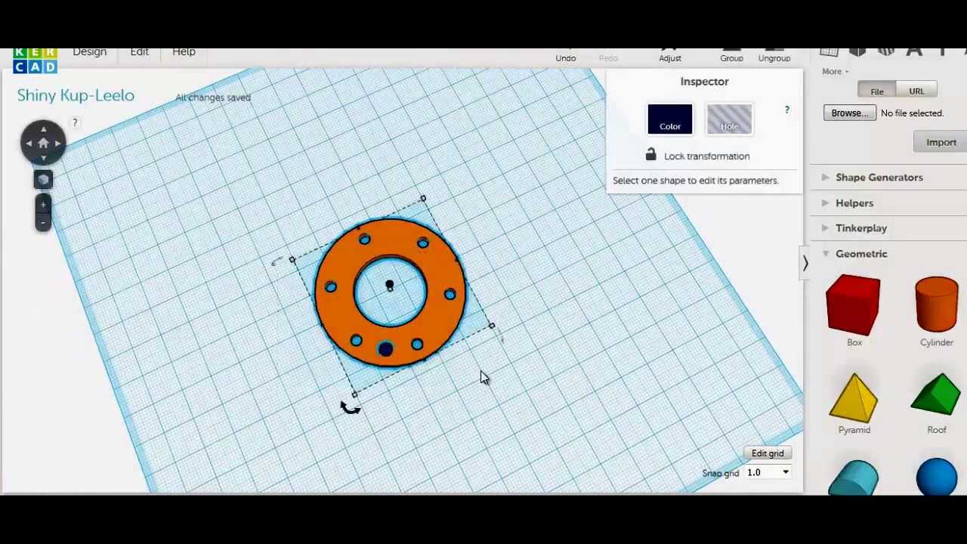
{"action": "left_click", "coordinate": [726, 60]}
{"action": "left_click", "coordinate": [547, 403]}
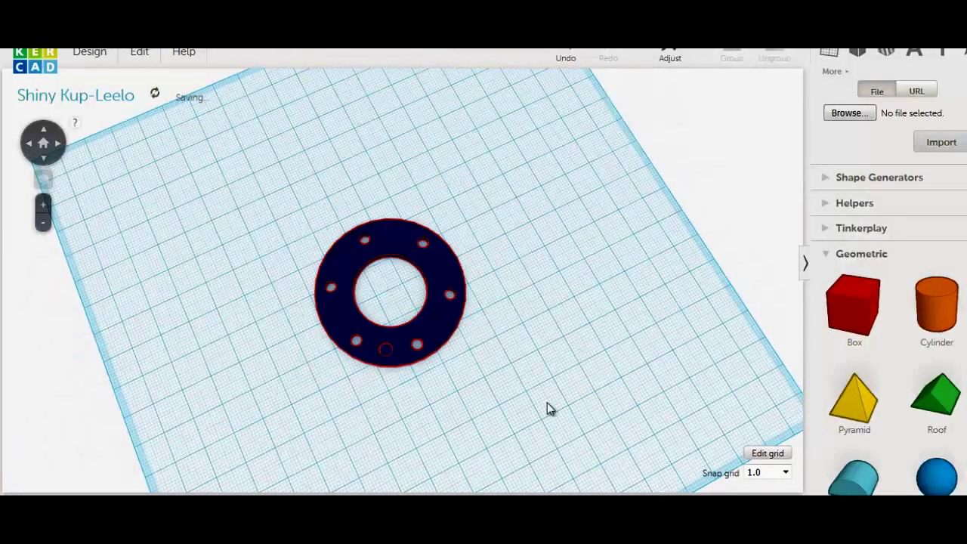
{"action": "right_click_drag", "start_coordinate": [547, 403], "coordinate": [560, 204]}
Colour the whole grouped flange white.
{"action": "left_click", "coordinate": [441, 295]}
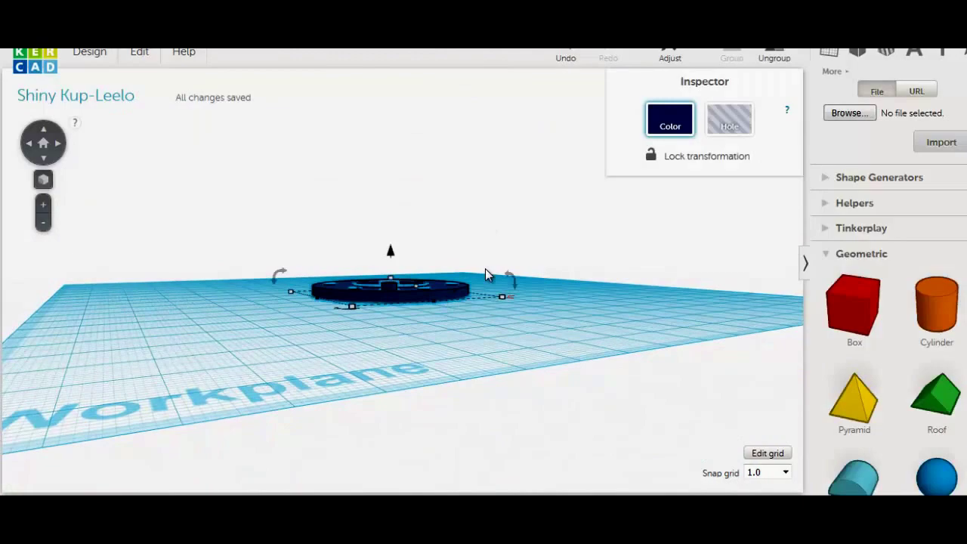
{"action": "left_click", "coordinate": [670, 119]}
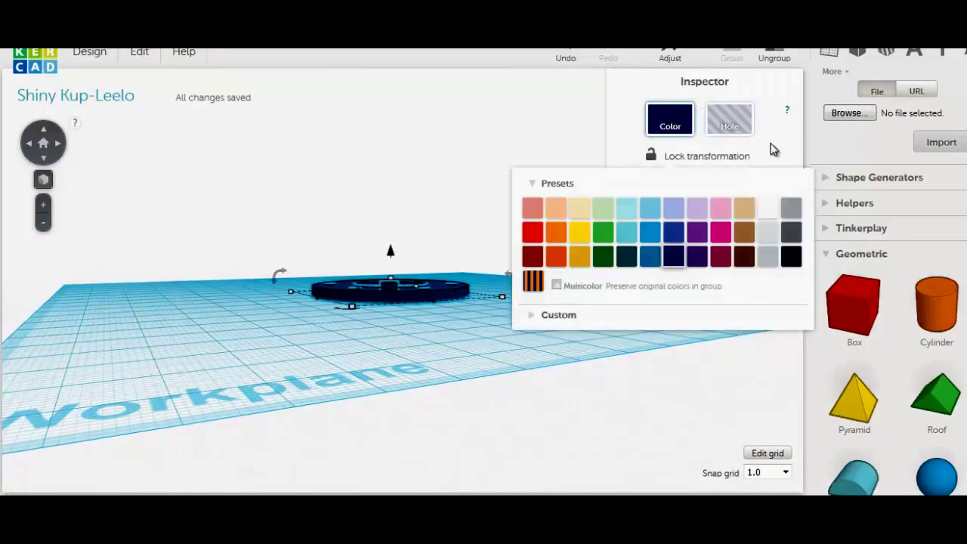
{"action": "left_click", "coordinate": [777, 212]}
{"action": "left_click", "coordinate": [520, 214]}
{"action": "right_click_drag", "start_coordinate": [503, 334], "coordinate": [891, 285]}
{"action": "left_click_drag", "start_coordinate": [939, 302], "coordinate": [524, 232]}
Resize the orange cylinder to about 32 mm across each way and 3 mm tall.
{"action": "mouse_move", "coordinate": [499, 232]}
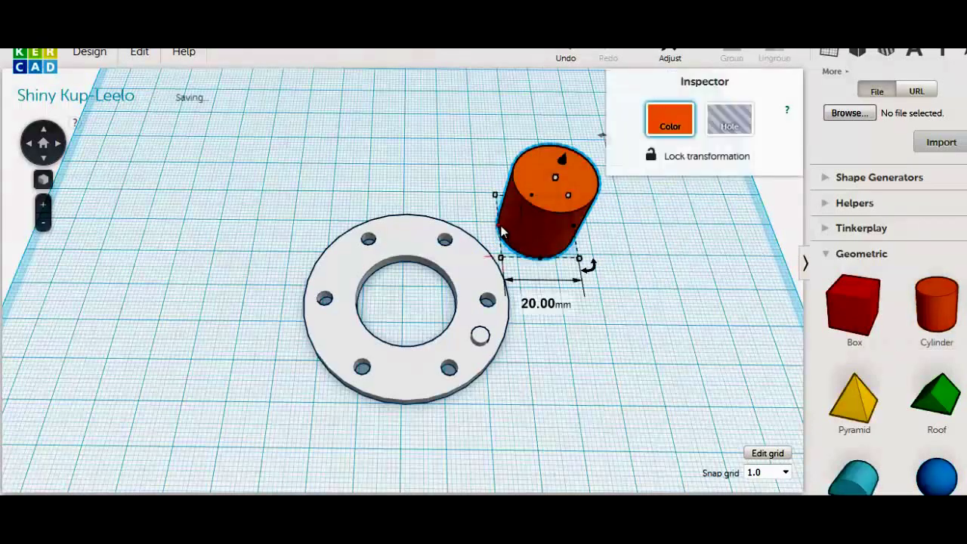
{"action": "left_click_drag", "start_coordinate": [467, 230], "coordinate": [463, 231]}
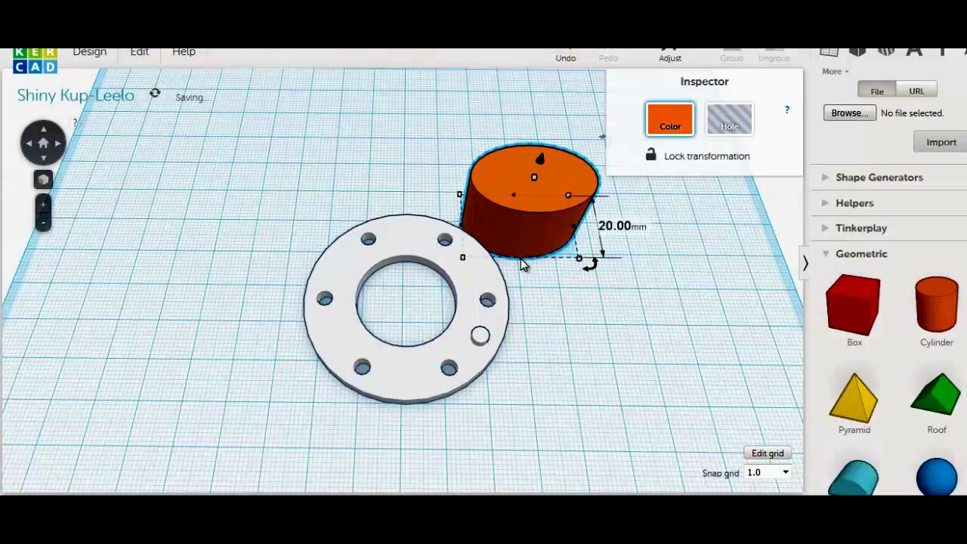
{"action": "left_click_drag", "start_coordinate": [520, 259], "coordinate": [527, 297]}
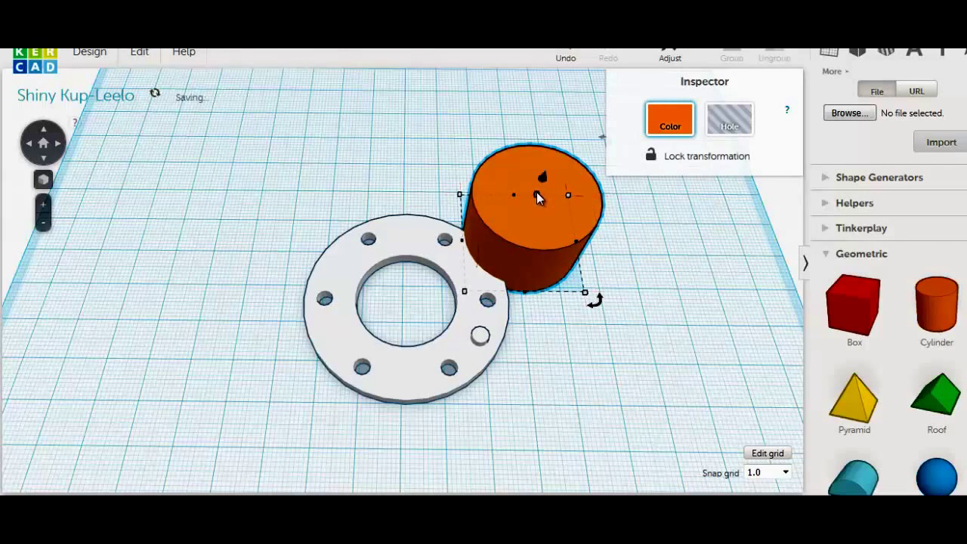
{"action": "mouse_move", "coordinate": [538, 198]}
{"action": "left_click_drag", "start_coordinate": [538, 205], "coordinate": [524, 247]}
{"action": "right_click_drag", "start_coordinate": [654, 316], "coordinate": [492, 244]}
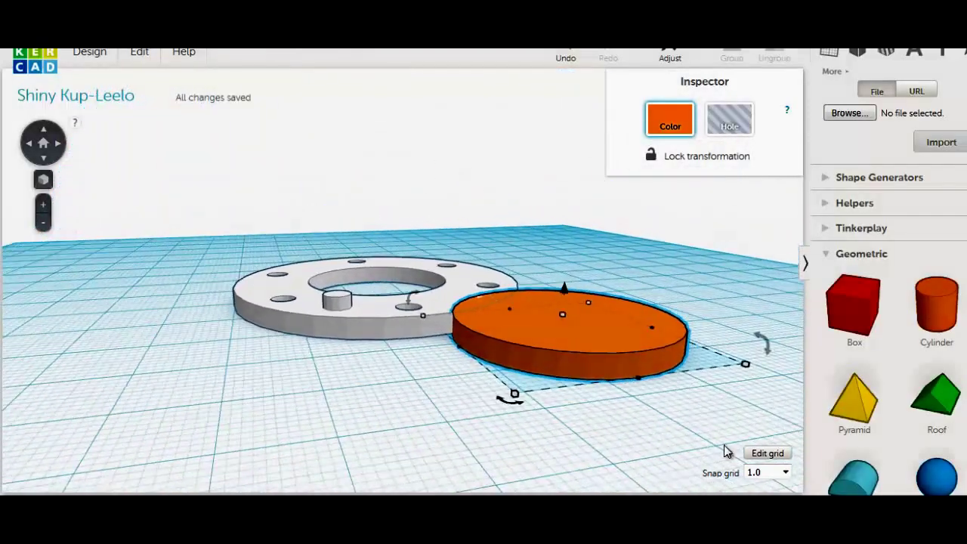
Set the snap grid to 0.5 and check the disc and ring heights.
{"action": "left_click", "coordinate": [779, 479]}
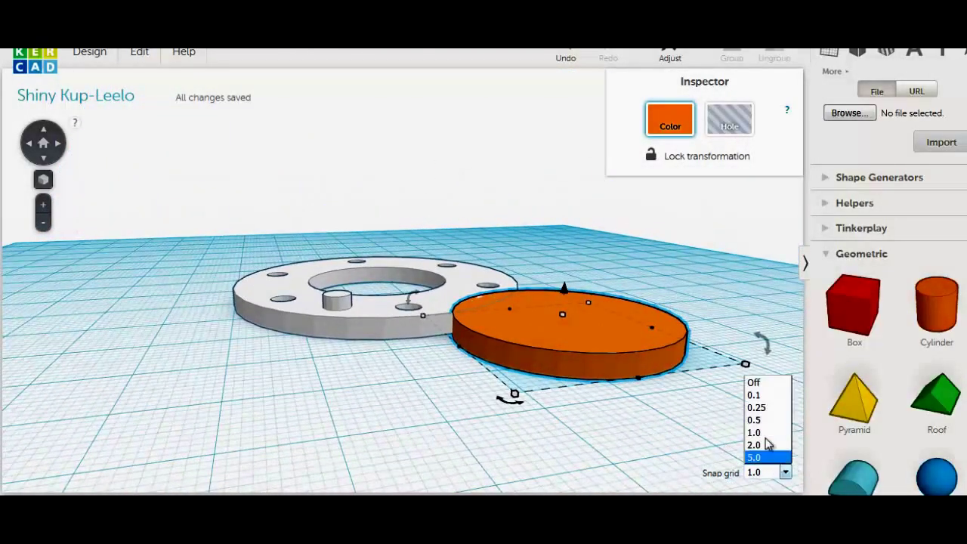
{"action": "left_click", "coordinate": [765, 429]}
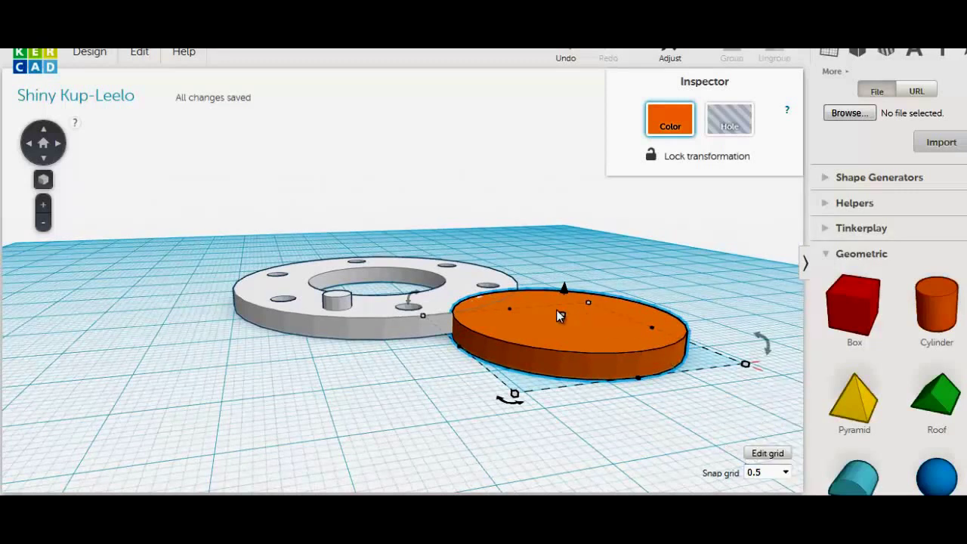
{"action": "left_click_drag", "start_coordinate": [560, 316], "coordinate": [563, 324]}
{"action": "left_click", "coordinate": [457, 300]}
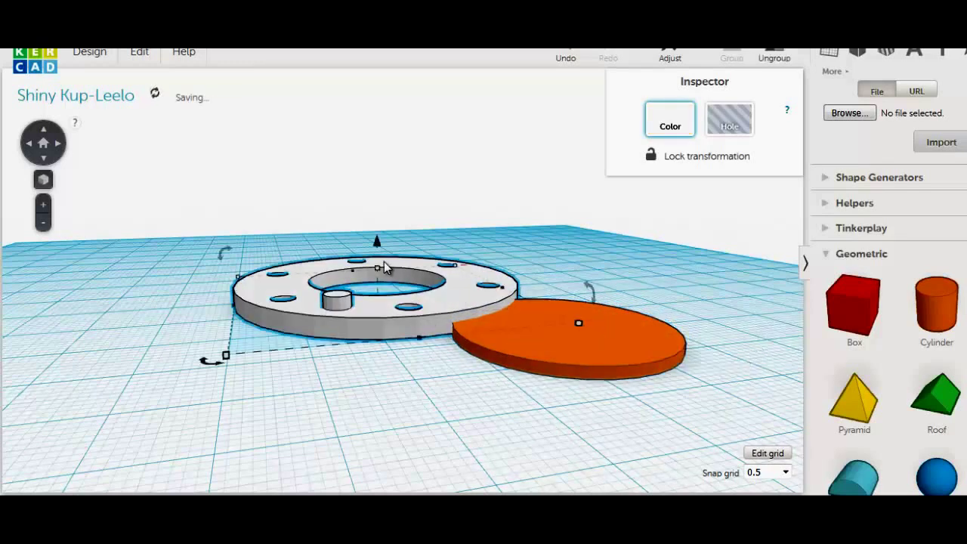
{"action": "mouse_move", "coordinate": [377, 270]}
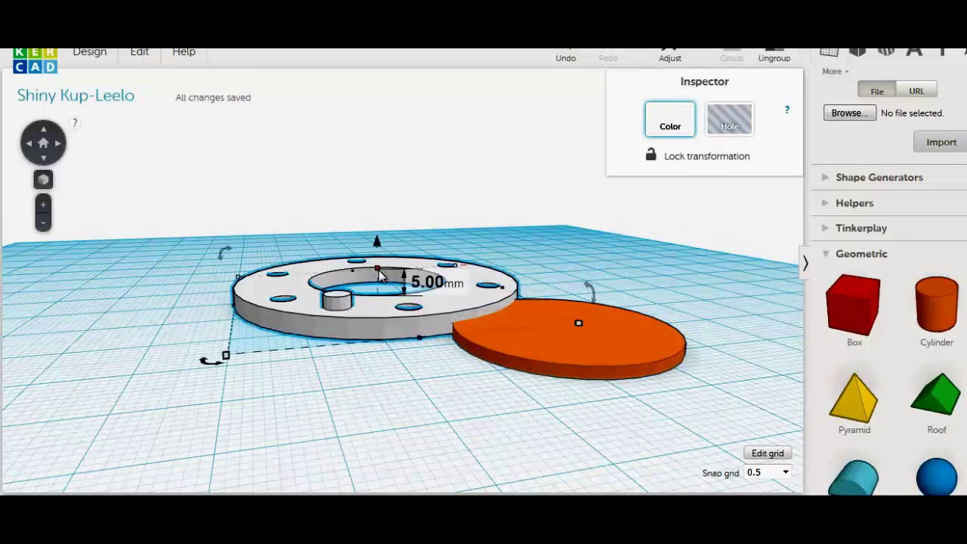
Lift the orange disc 1.50 mm off the workplane, then select it with the ring.
{"action": "left_click", "coordinate": [570, 340]}
{"action": "mouse_move", "coordinate": [562, 329]}
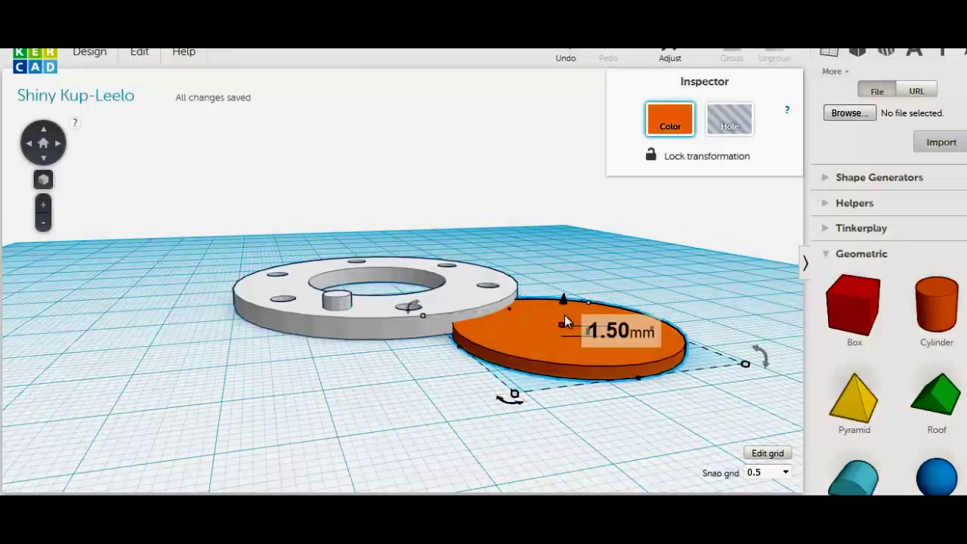
{"action": "left_click_drag", "start_coordinate": [564, 300], "coordinate": [564, 290]}
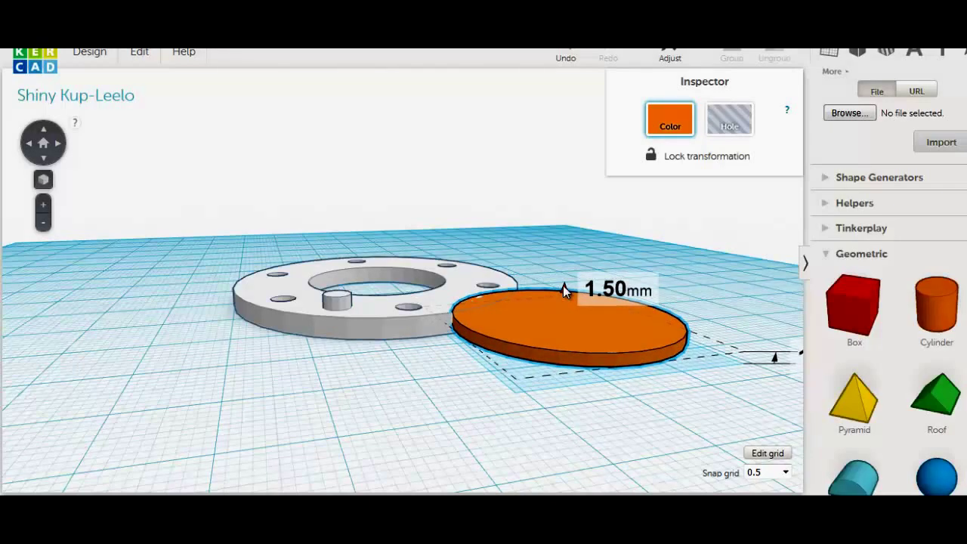
{"action": "left_click_drag", "start_coordinate": [563, 292], "coordinate": [566, 287]}
{"action": "right_click_drag", "start_coordinate": [360, 384], "coordinate": [496, 425]}
{"action": "left_click_drag", "start_coordinate": [294, 212], "coordinate": [587, 321]}
Centre-align the orange disc and the flange ring on both axes.
{"action": "left_click", "coordinate": [671, 55]}
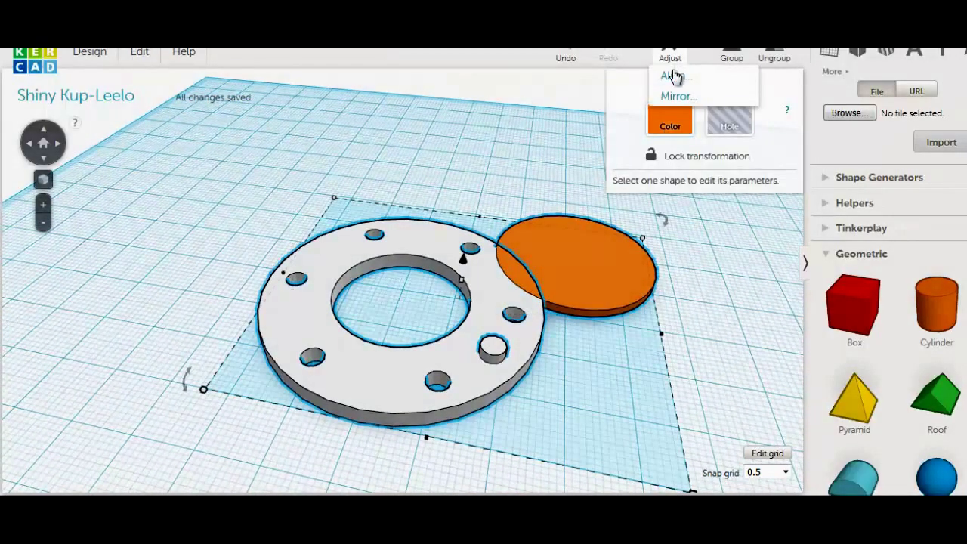
{"action": "left_click", "coordinate": [672, 76]}
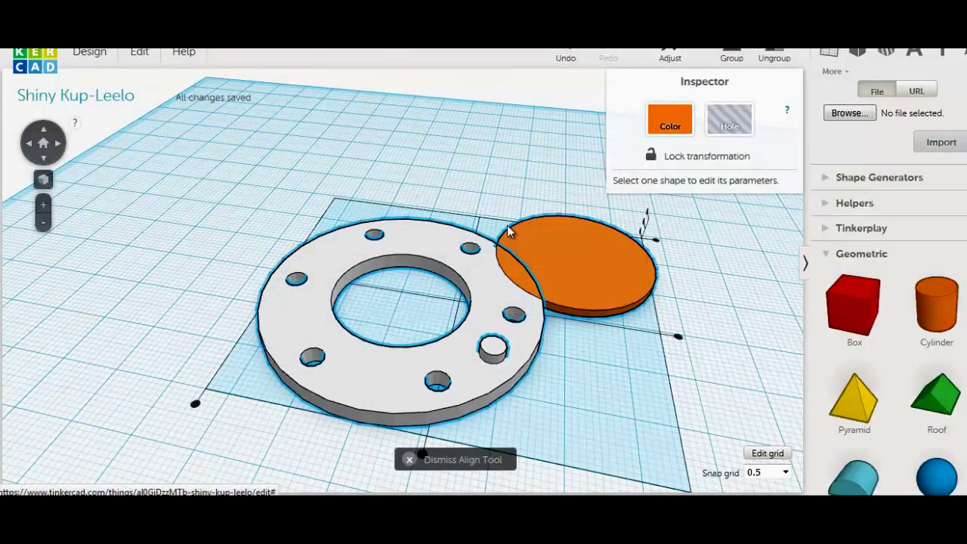
{"action": "left_click", "coordinate": [686, 344]}
{"action": "left_click", "coordinate": [430, 426]}
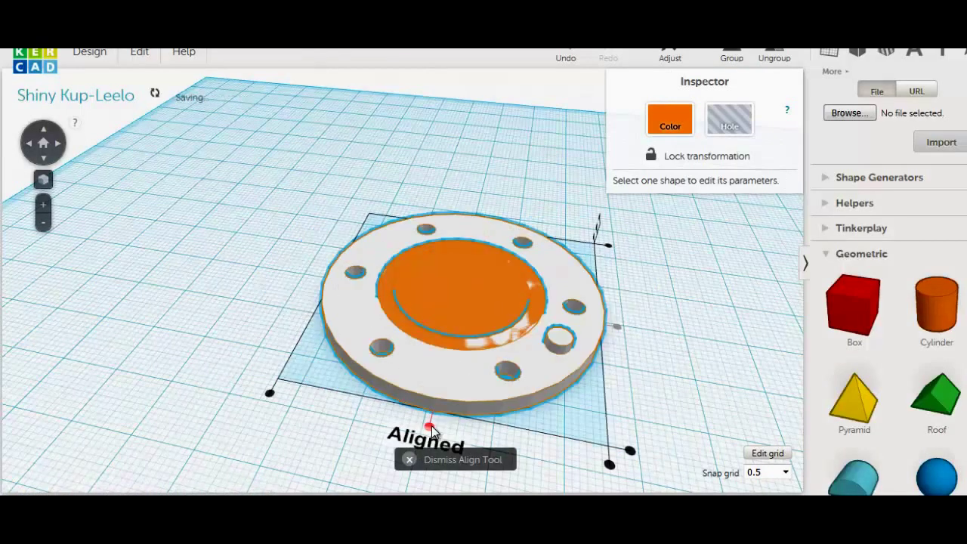
{"action": "left_click", "coordinate": [277, 226]}
Turn the disc into a hole and group it with the flange as a recess.
{"action": "left_click", "coordinate": [418, 280]}
{"action": "left_click", "coordinate": [711, 126]}
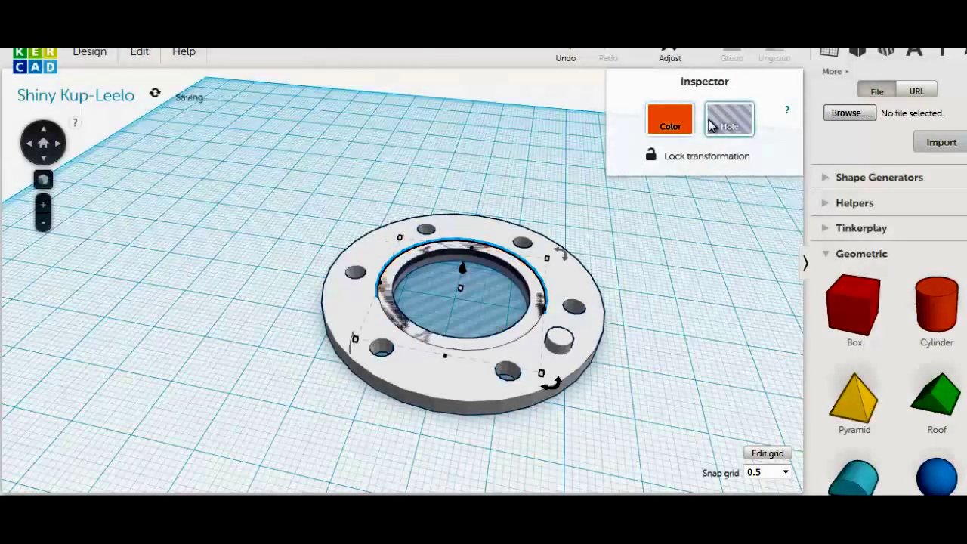
{"action": "left_click_drag", "start_coordinate": [323, 161], "coordinate": [632, 371]}
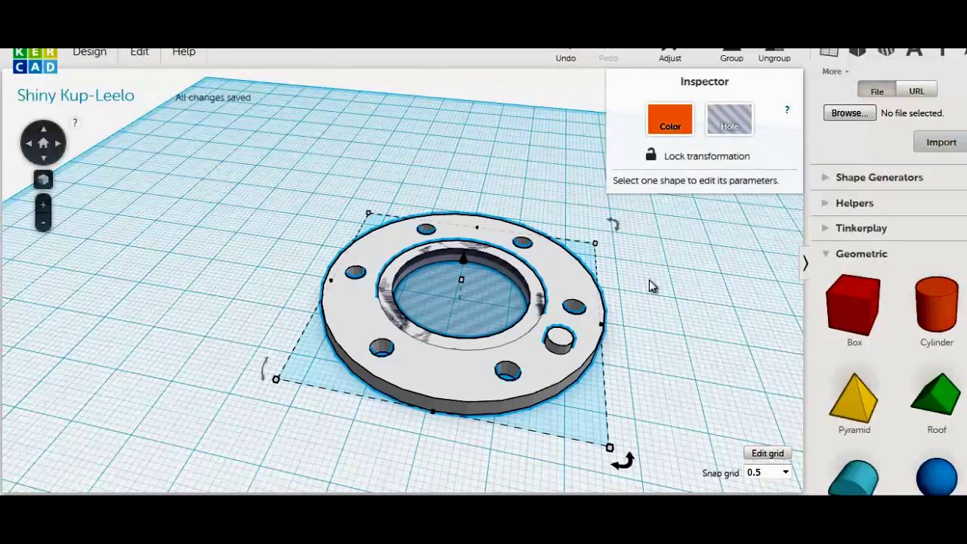
{"action": "left_click", "coordinate": [731, 53]}
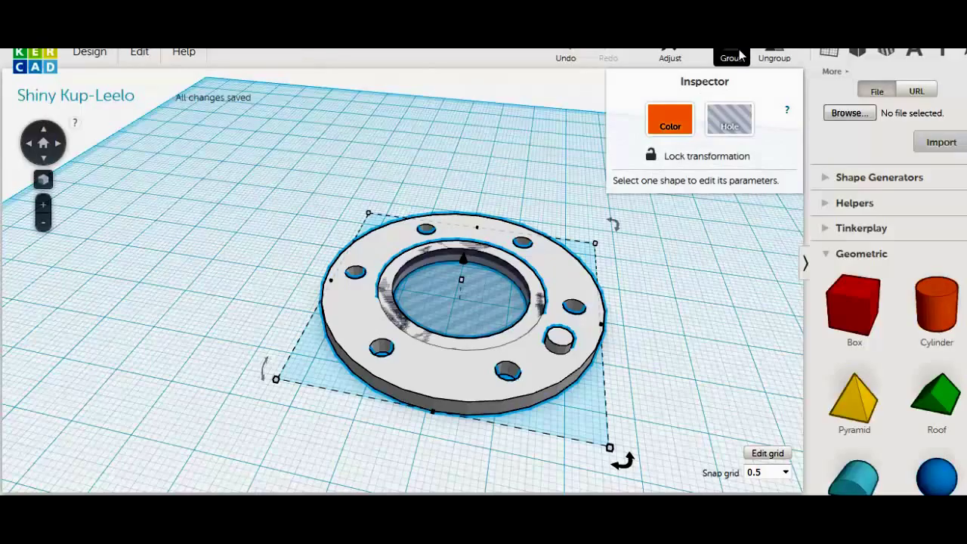
{"action": "left_click", "coordinate": [188, 193]}
Drag the grouped flange to a new workplane spot, about 10.47 mm and 7.03 mm offsets.
{"action": "right_click_drag", "start_coordinate": [203, 225], "coordinate": [235, 194]}
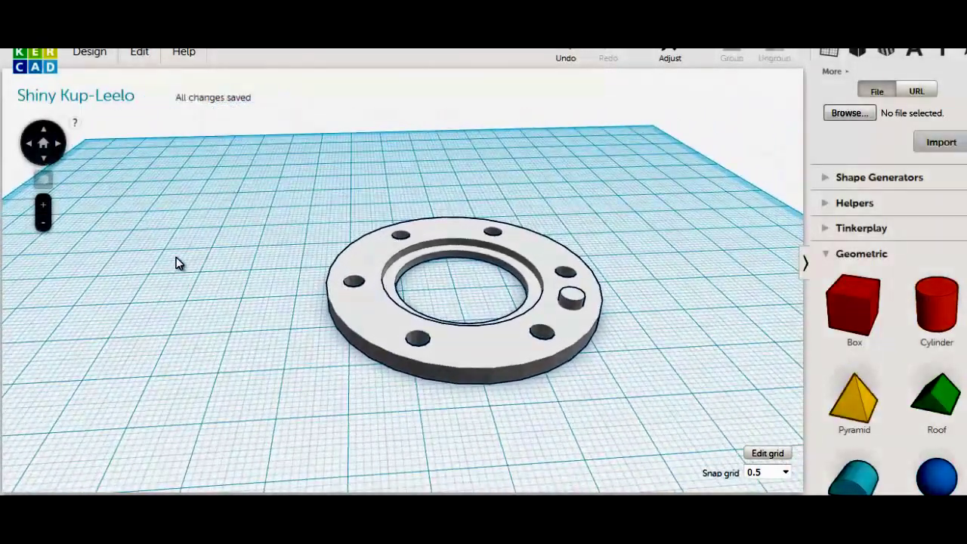
{"action": "right_click_drag", "start_coordinate": [176, 264], "coordinate": [277, 281]}
{"action": "left_click_drag", "start_coordinate": [316, 285], "coordinate": [357, 259]}
{"action": "left_click", "coordinate": [349, 186]}
{"action": "right_click_drag", "start_coordinate": [331, 213], "coordinate": [339, 255]}
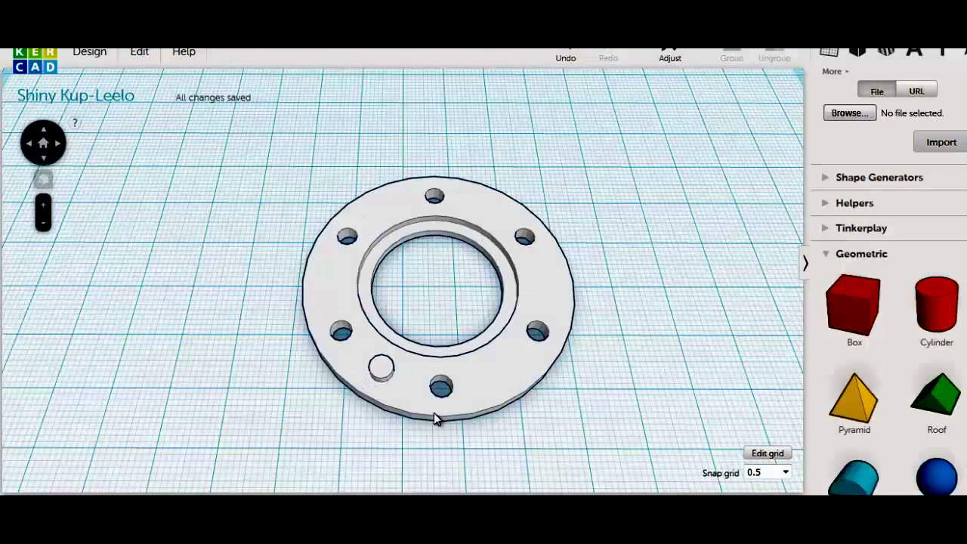
Replace the design name with 'Flange Seal' in Design Properties and save the change.
{"action": "left_click", "coordinate": [89, 53]}
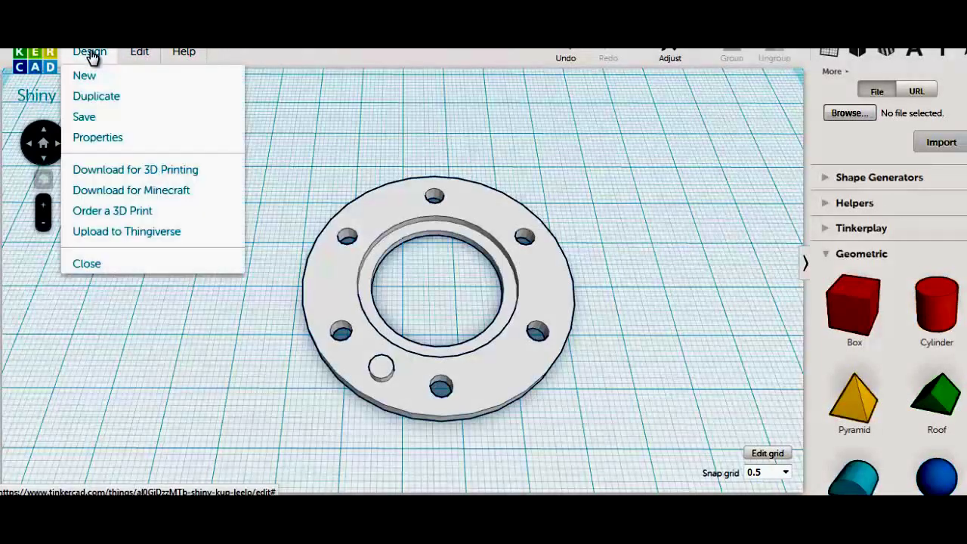
{"action": "left_click", "coordinate": [132, 143]}
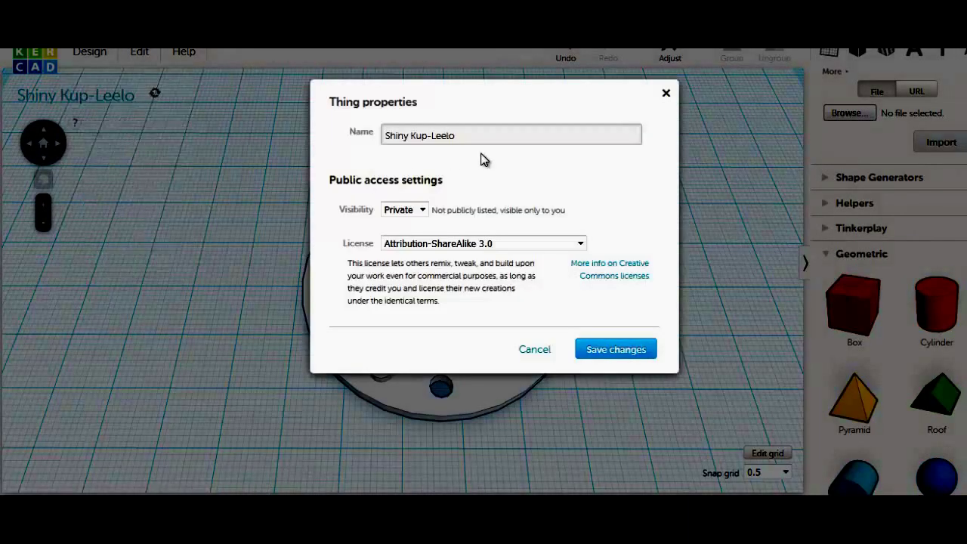
{"action": "left_click_drag", "start_coordinate": [478, 139], "coordinate": [356, 145]}
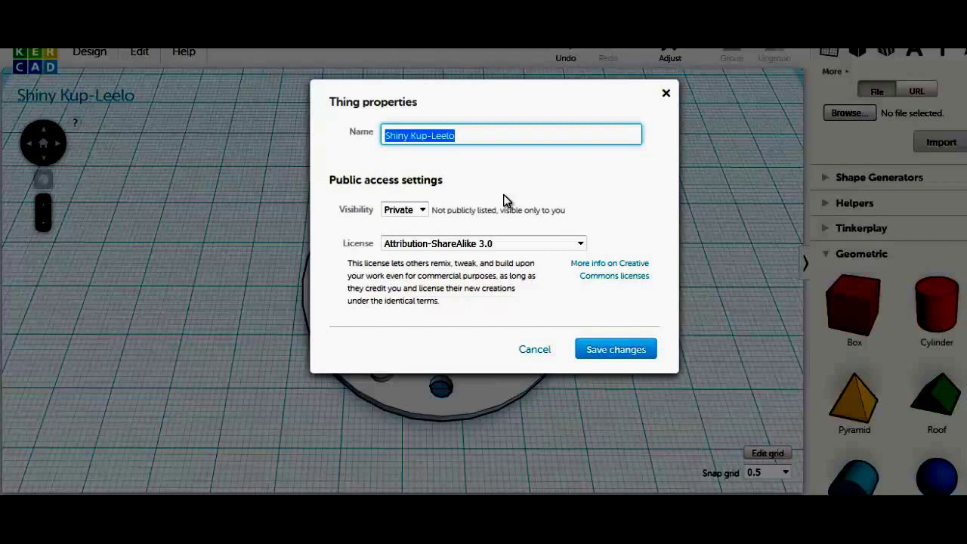
{"action": "type", "text": "Flange Seal"}
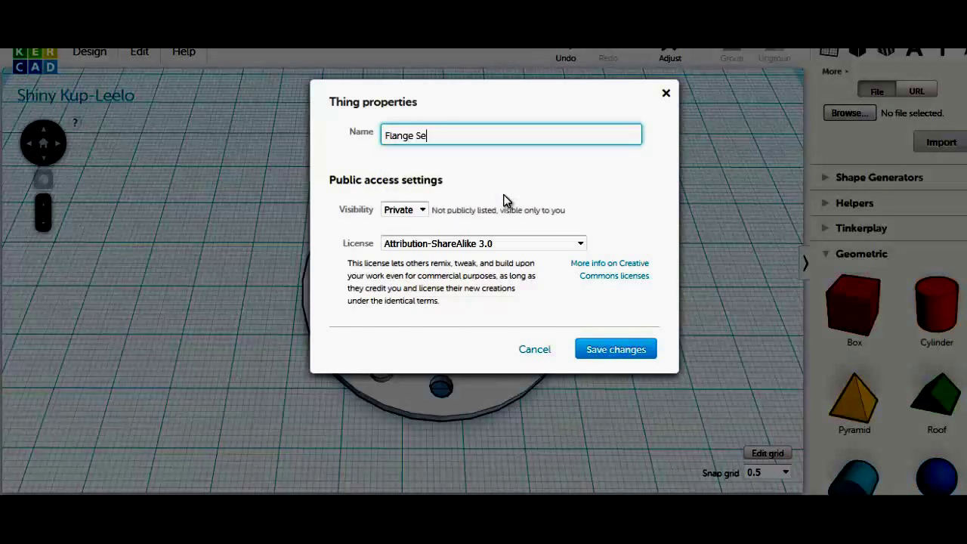
{"action": "left_click", "coordinate": [603, 352]}
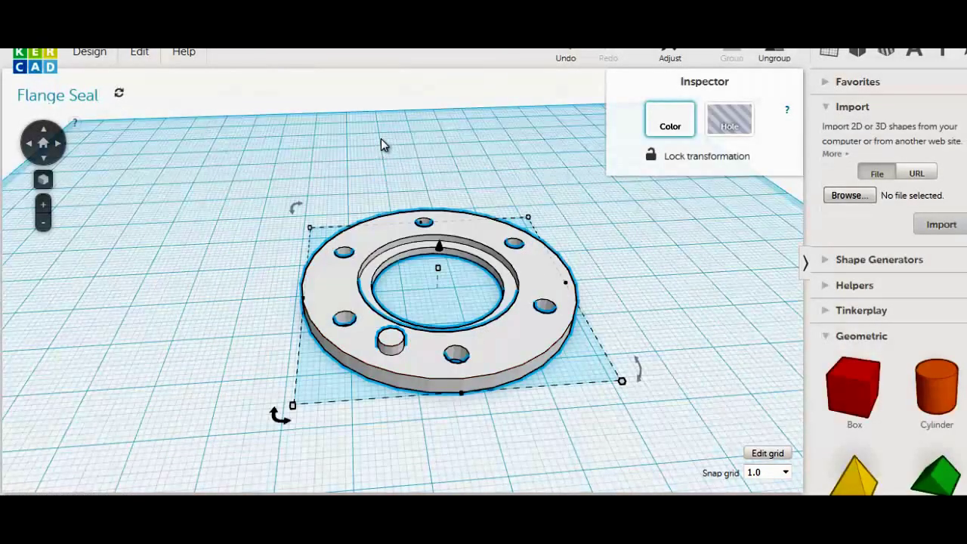
Download the Flange Seal model for 3D printing in .STL format as flange_seal.stl.
{"action": "left_click", "coordinate": [104, 57]}
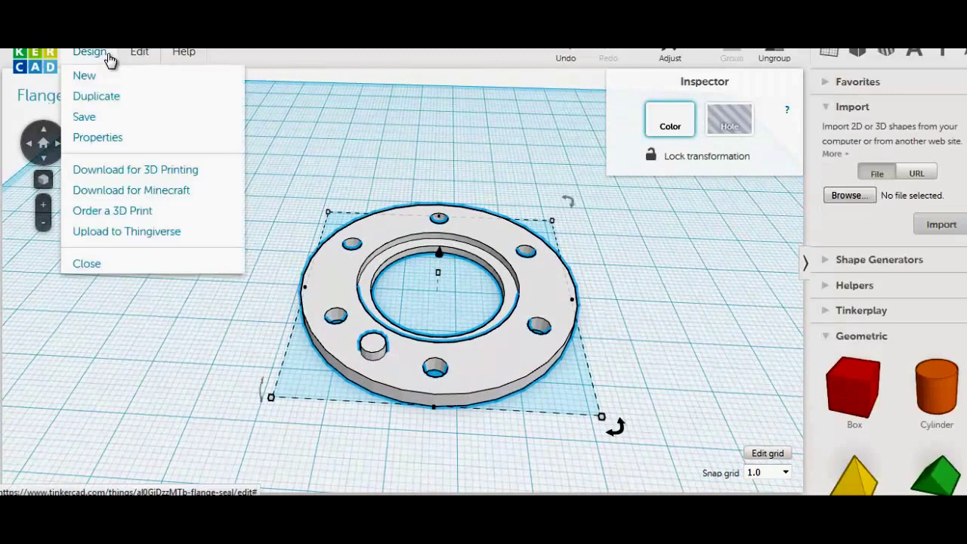
{"action": "left_click", "coordinate": [184, 172]}
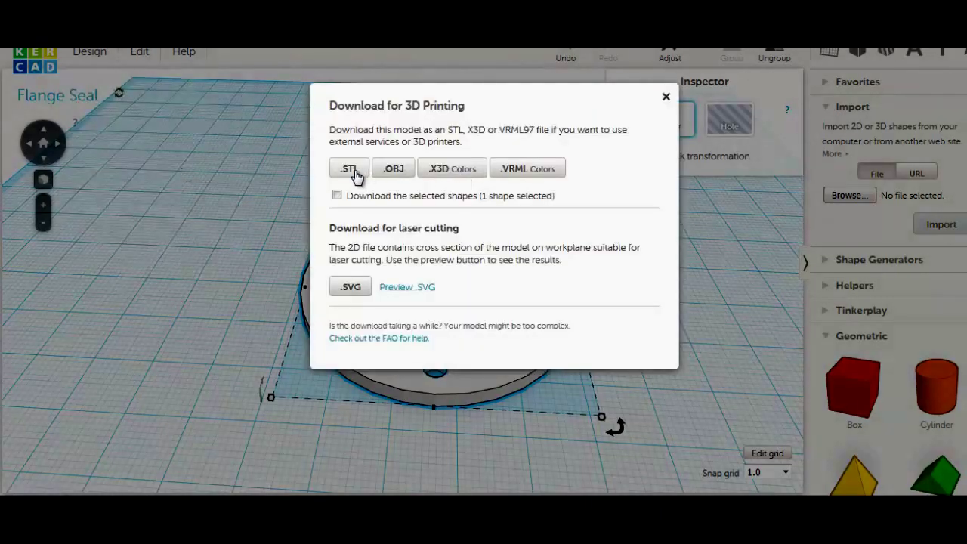
{"action": "left_click", "coordinate": [349, 171]}
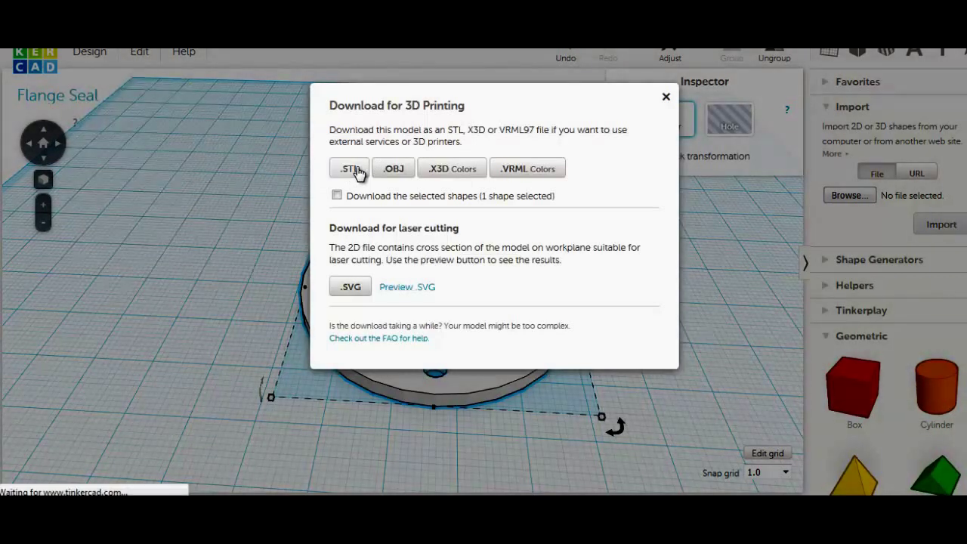